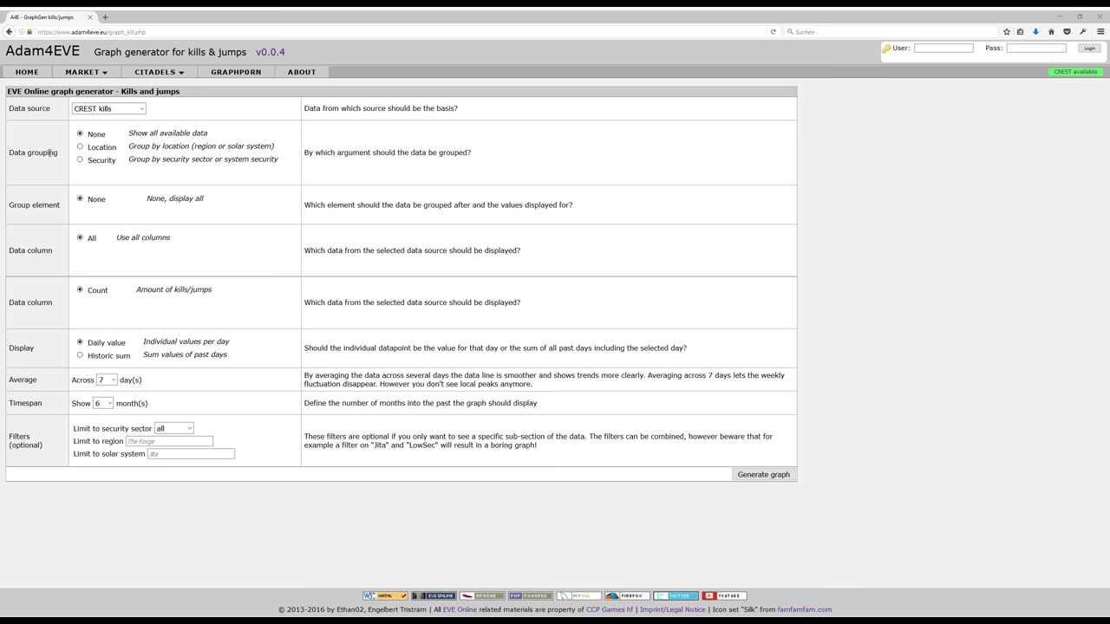
Generate a graph of CREST kills grouped by security sector, with Ships as the data column and daily values
click(80, 160)
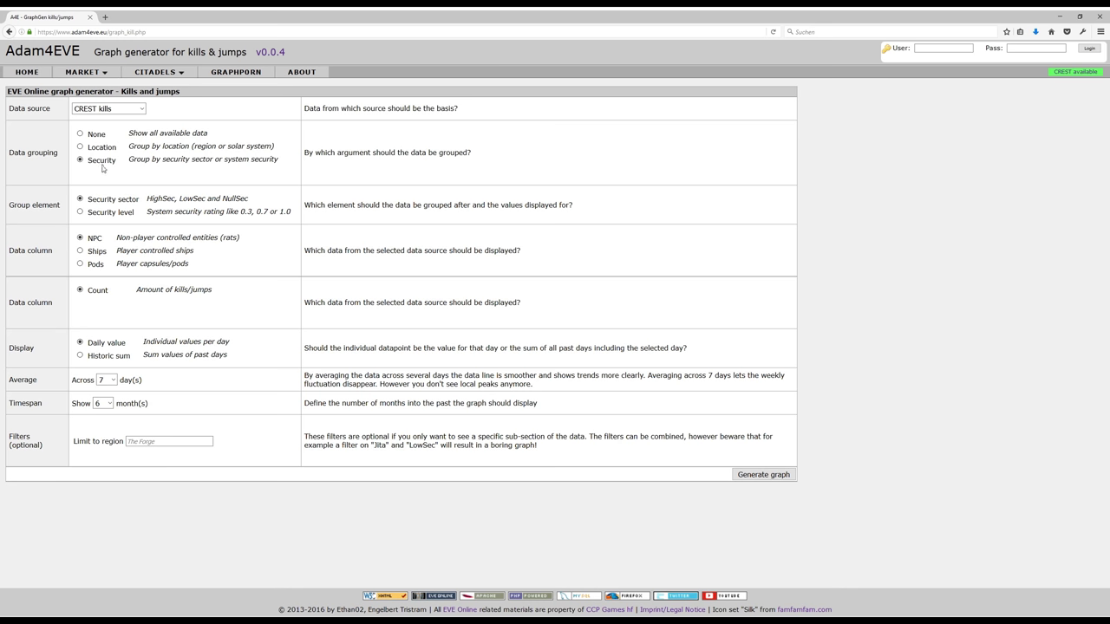
triple_click(135, 202)
click(131, 241)
click(81, 250)
drag(127, 345, 96, 347)
click(103, 348)
drag(104, 356, 181, 322)
click(149, 393)
click(782, 477)
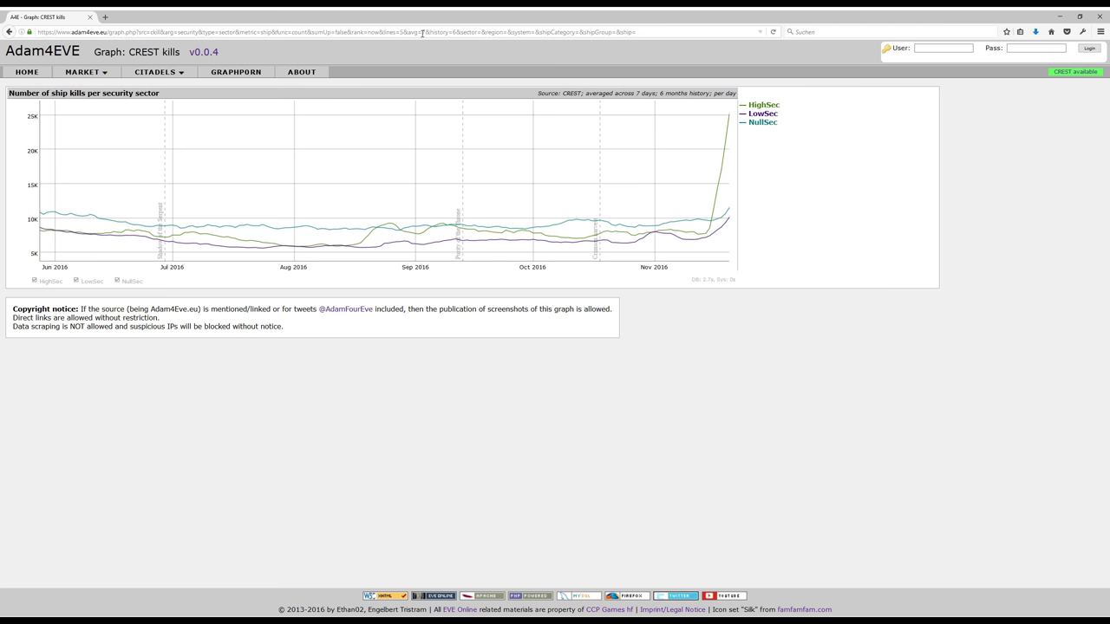
Change the avg parameter in the graph's URL to 1 and reload the graph
click(423, 32)
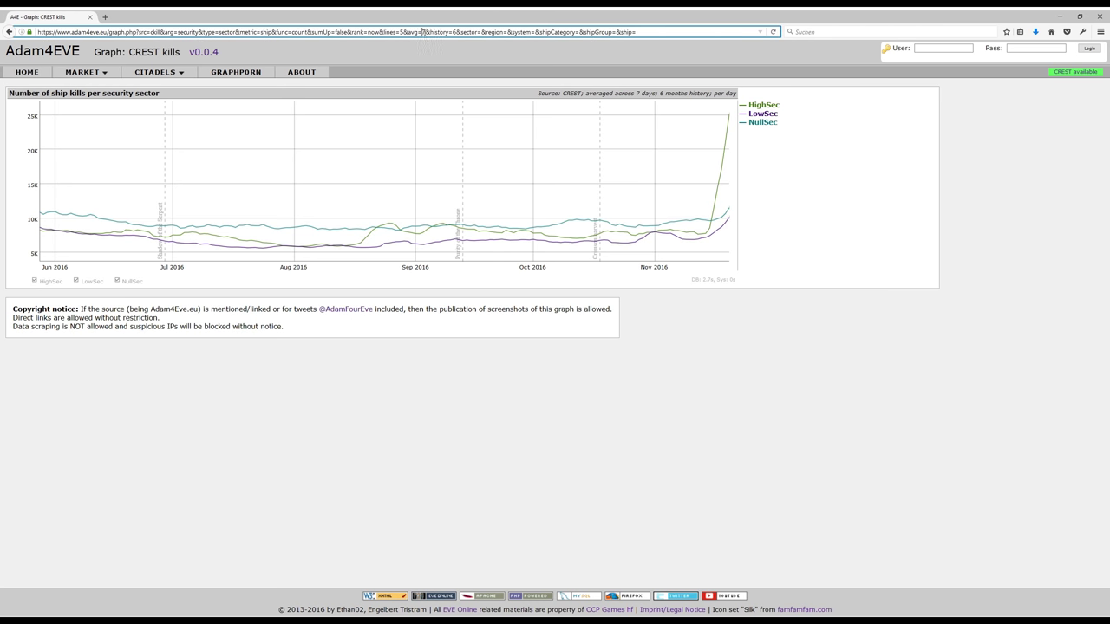
double_click(423, 33)
text(1)
key(Return)
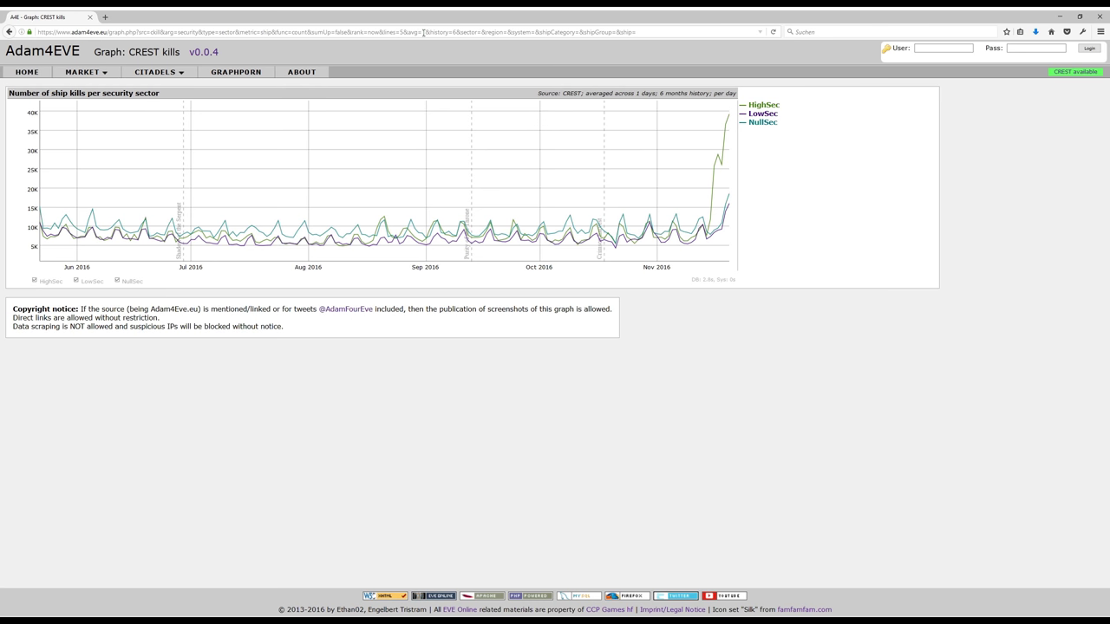
Change the avg parameter in the graph's URL to 3 and reload the graph
click(422, 31)
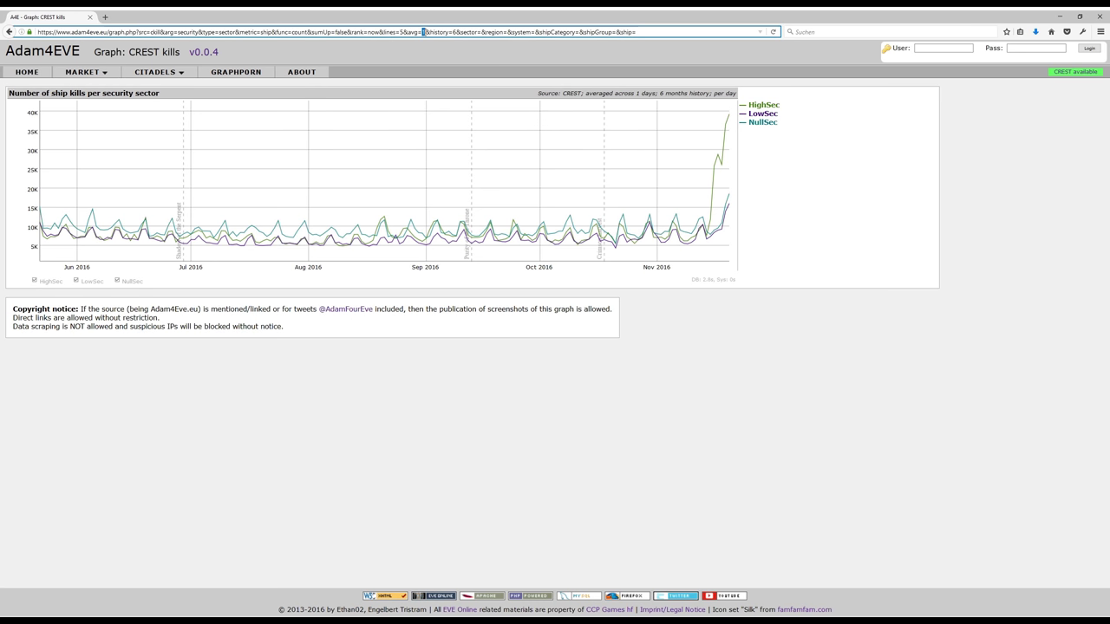
text(3)
key(Return)
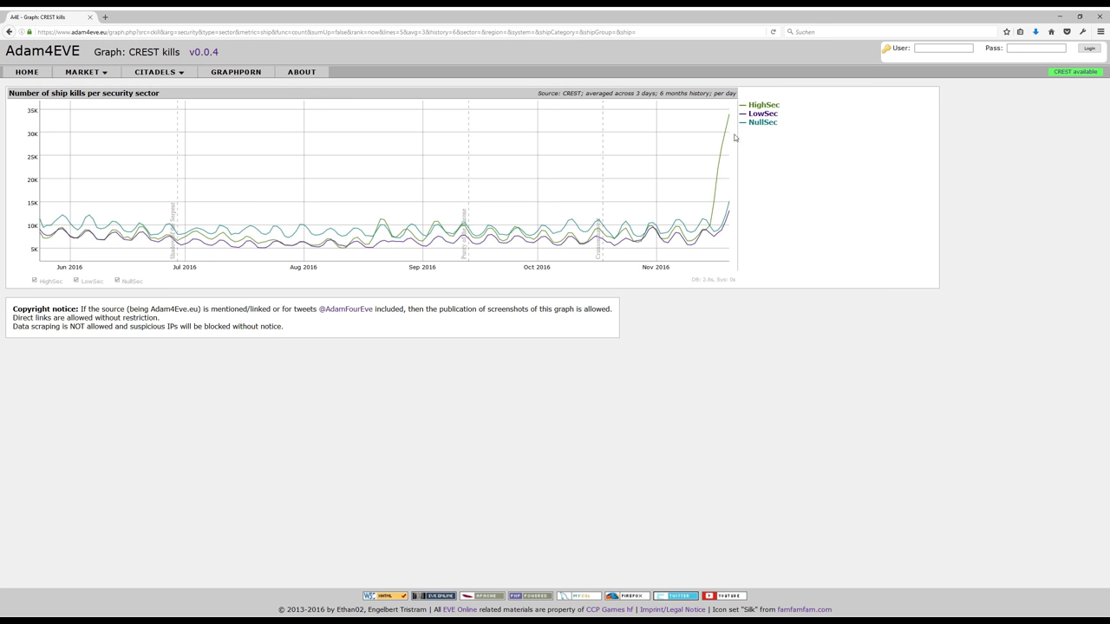
Start a new kills graph grouped by location at region level, with Ships as the data column
click(233, 73)
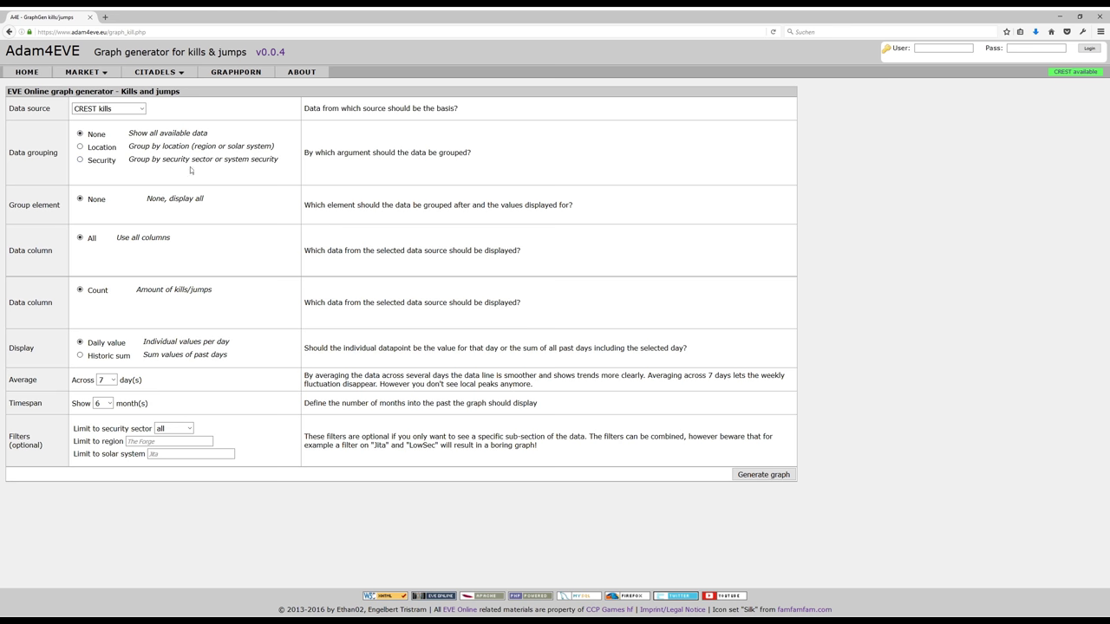
click(80, 147)
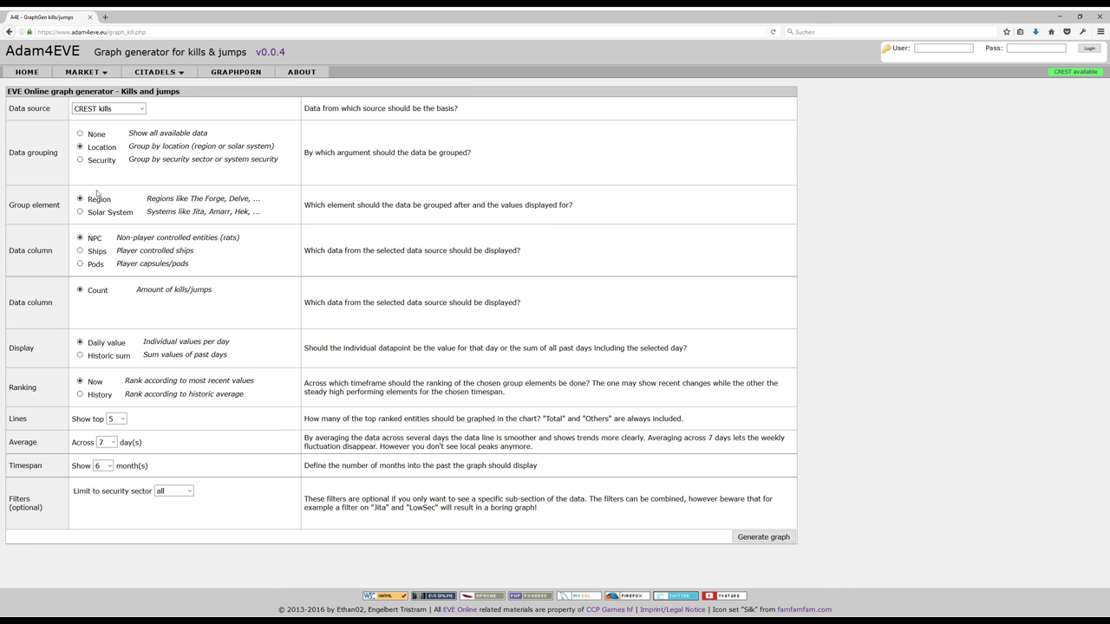
click(81, 251)
Examine the Now and History ranking options and the timespan setting, leaving the ranking on Now
drag(88, 382, 275, 374)
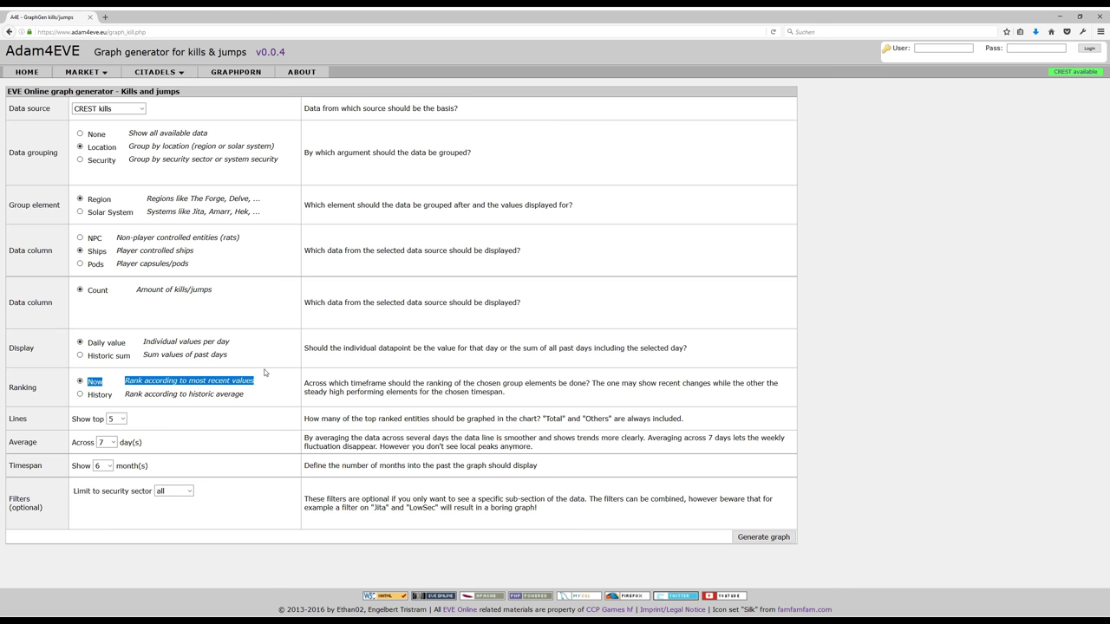
click(250, 400)
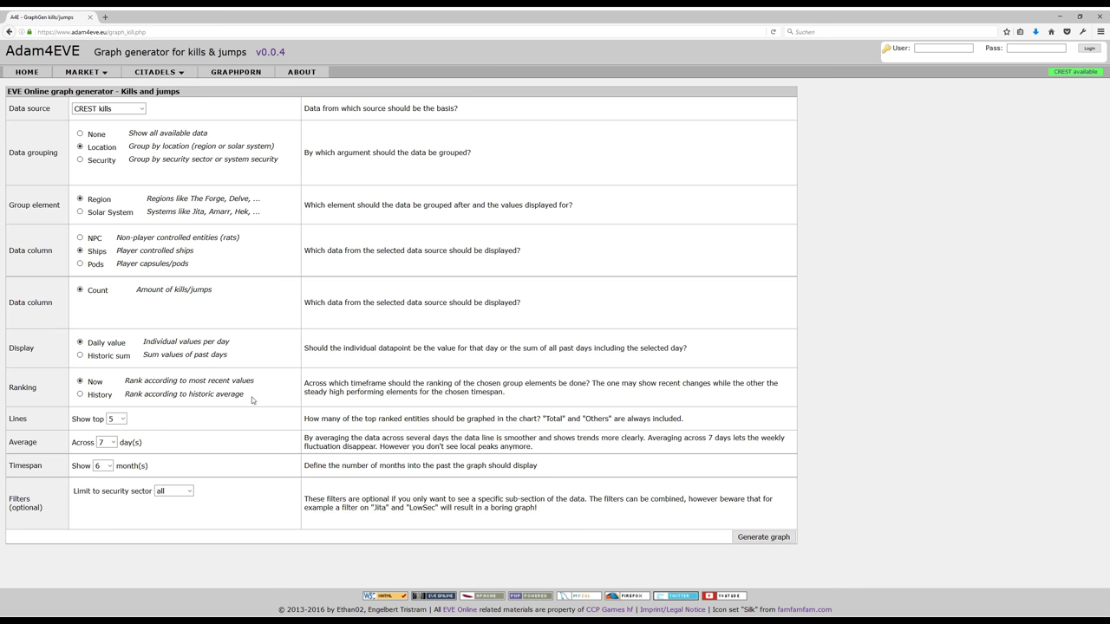
drag(264, 399, 87, 405)
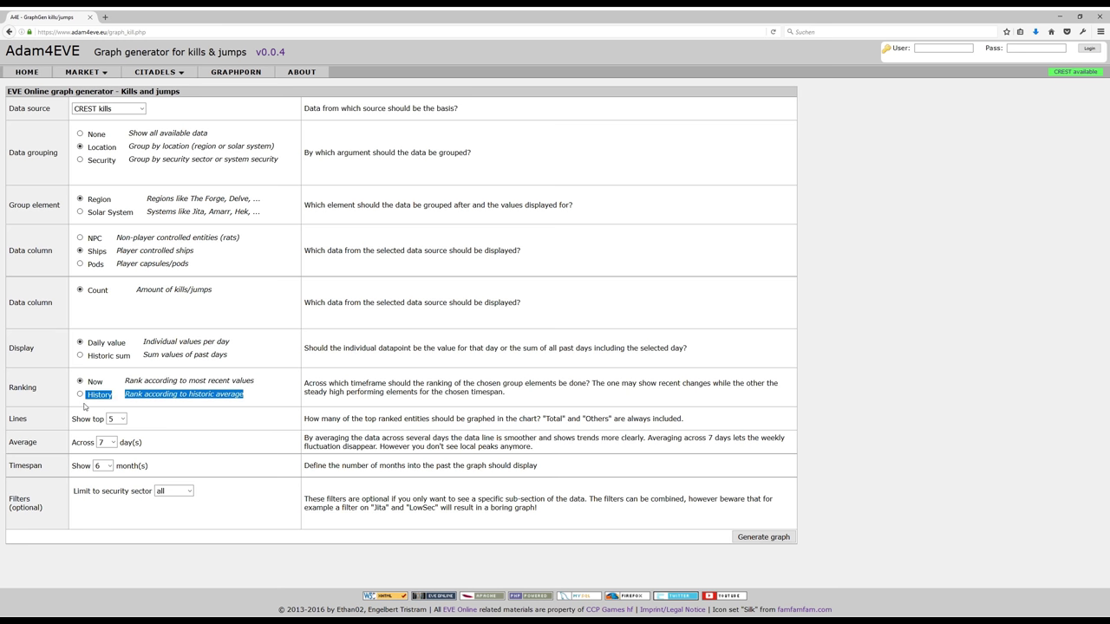
drag(45, 467, 3, 466)
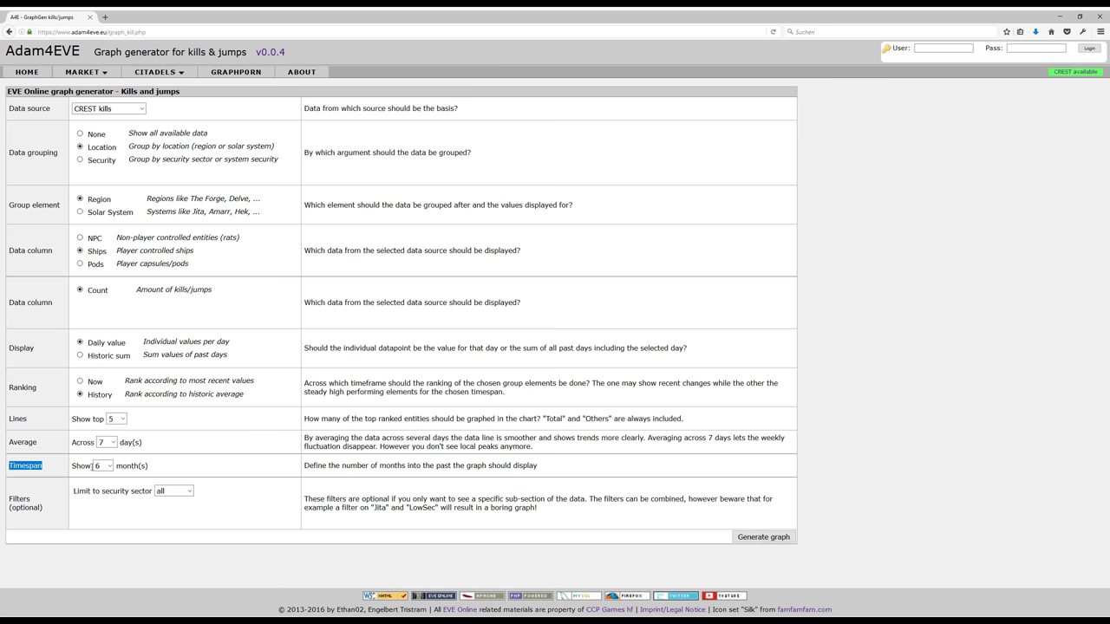
click(80, 382)
Limit the graph to the HighSec security sector and generate it
click(102, 444)
click(165, 491)
key(Down)
click(780, 541)
click(781, 540)
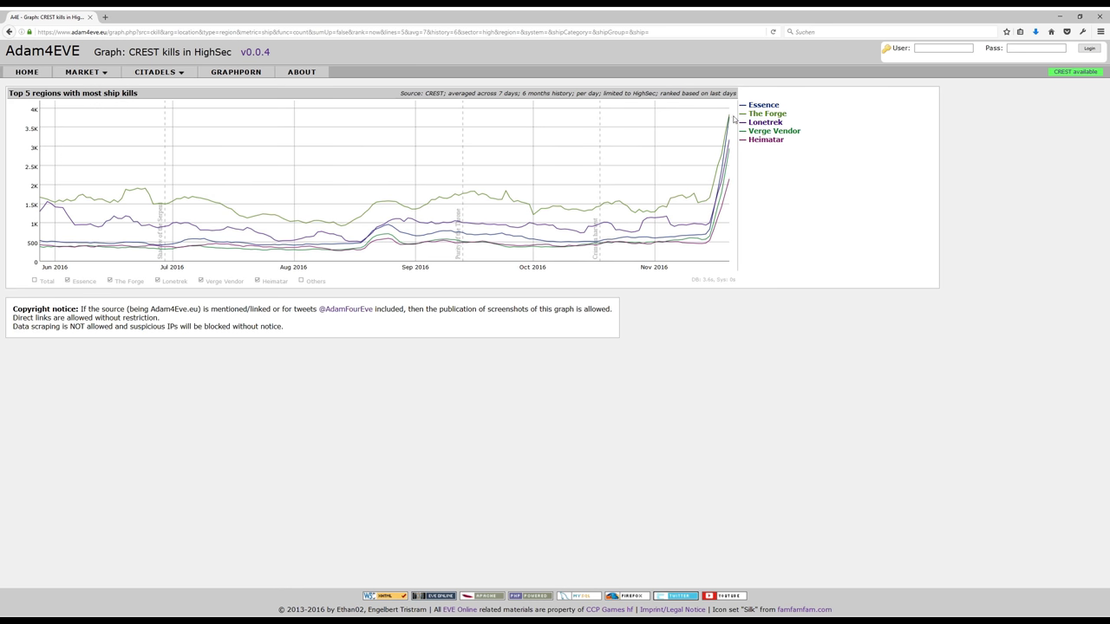
Hide and restore the Essence line, then add the Total and Others lines to the graph
mouse_move(731, 118)
click(67, 282)
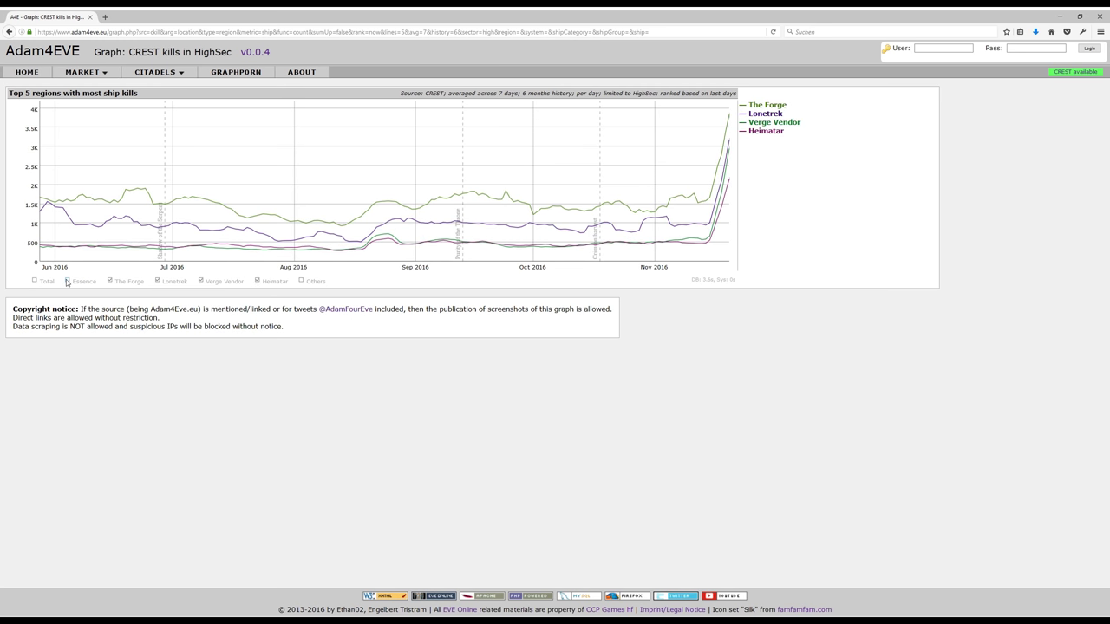
click(67, 282)
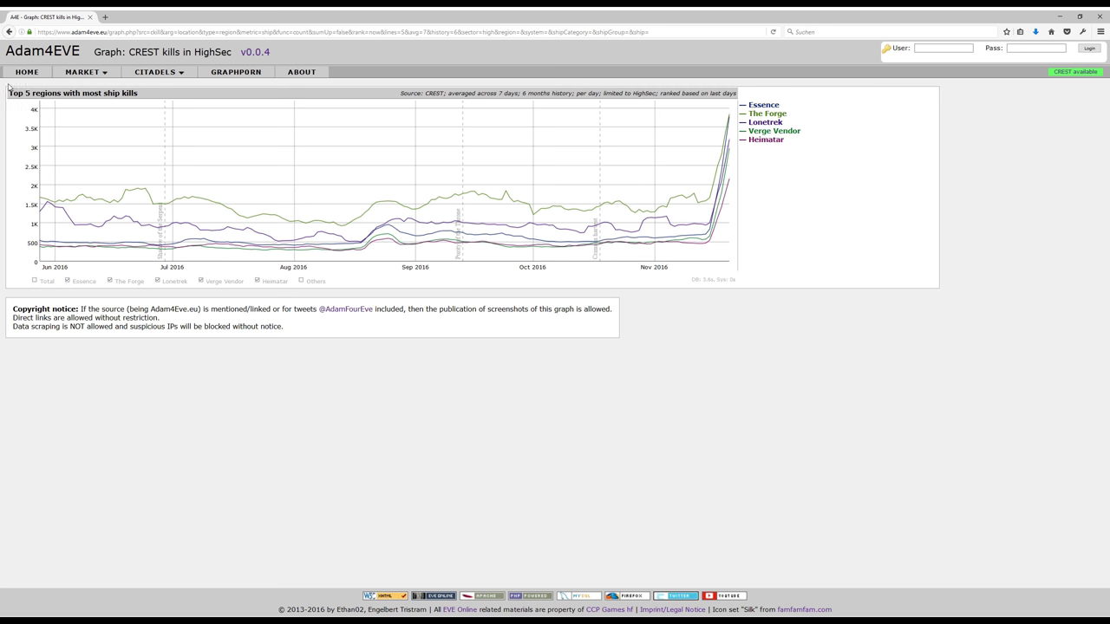
drag(10, 93, 32, 94)
click(35, 281)
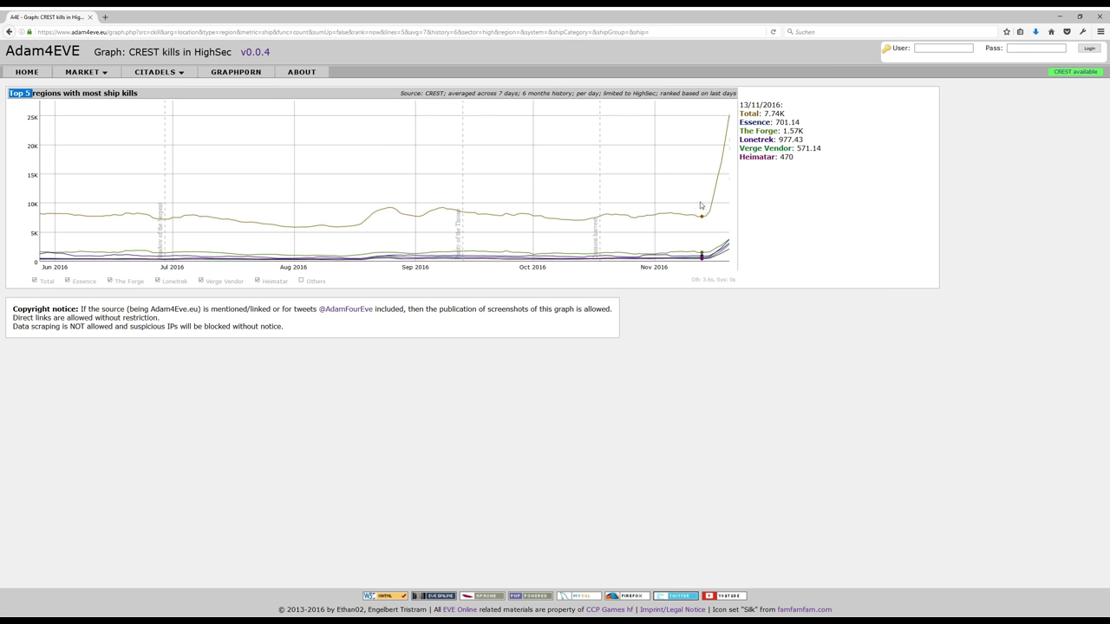
click(301, 281)
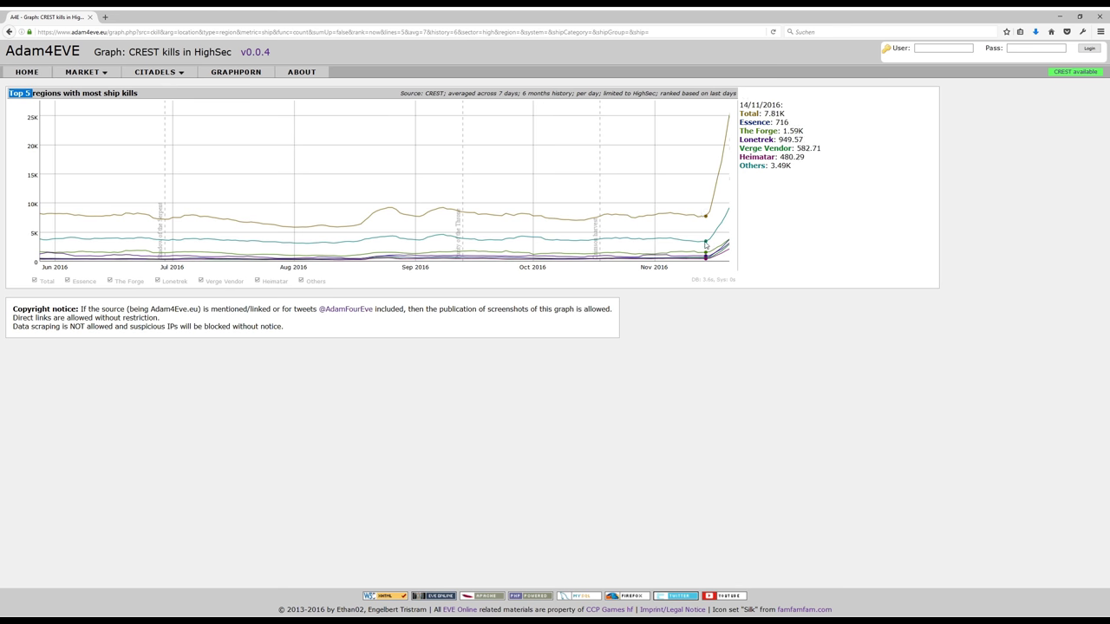
Generate a new ungrouped CREST kills graph with the default settings and hide its NPC line
click(224, 79)
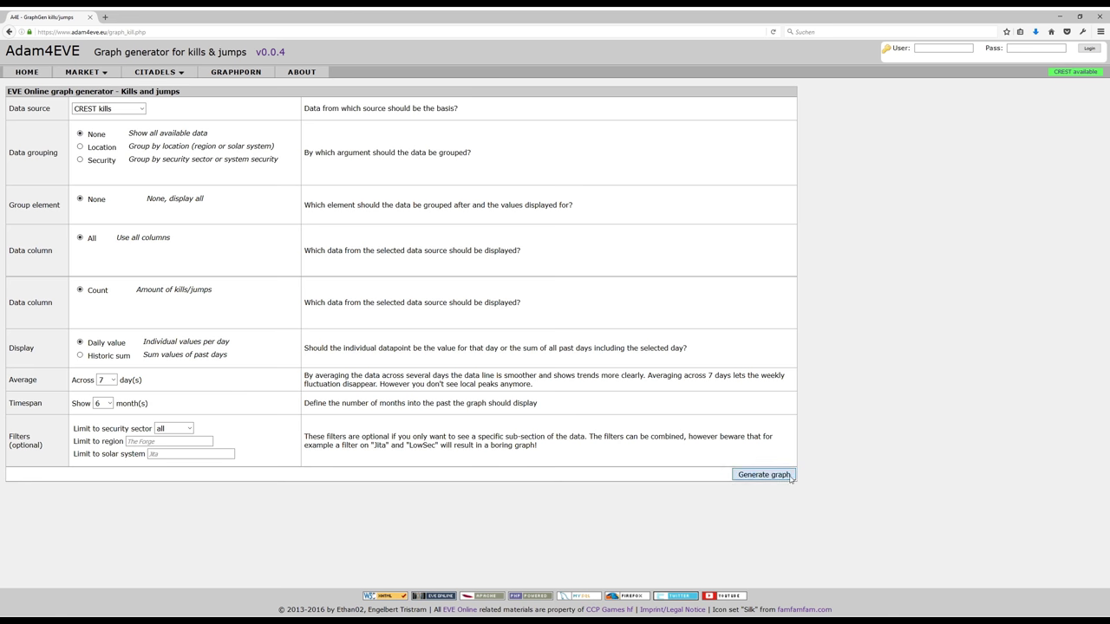
click(763, 474)
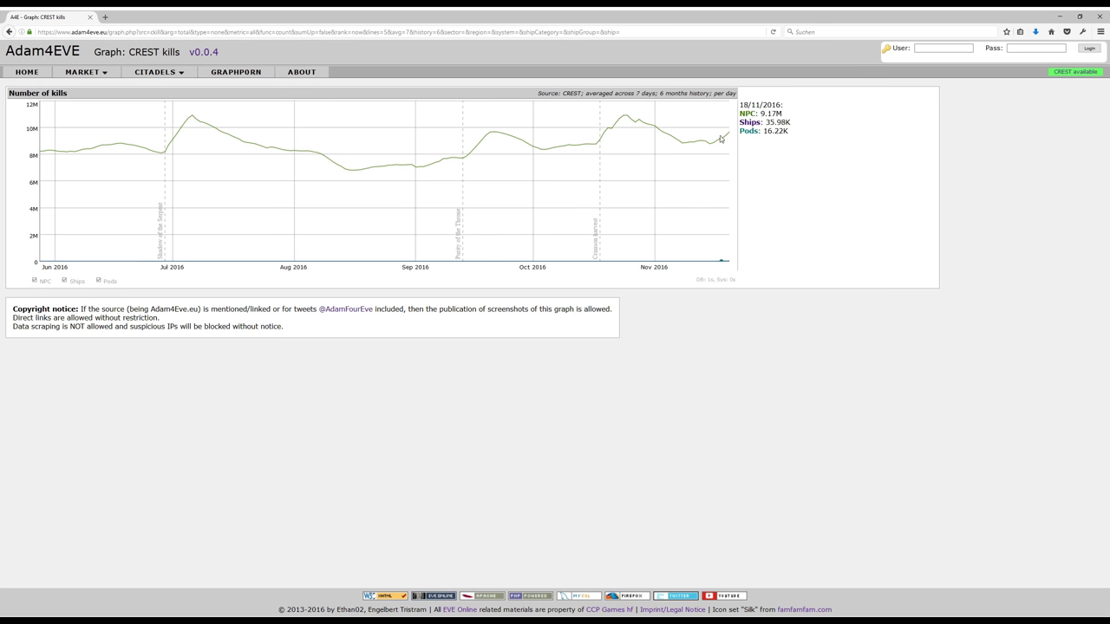
click(35, 281)
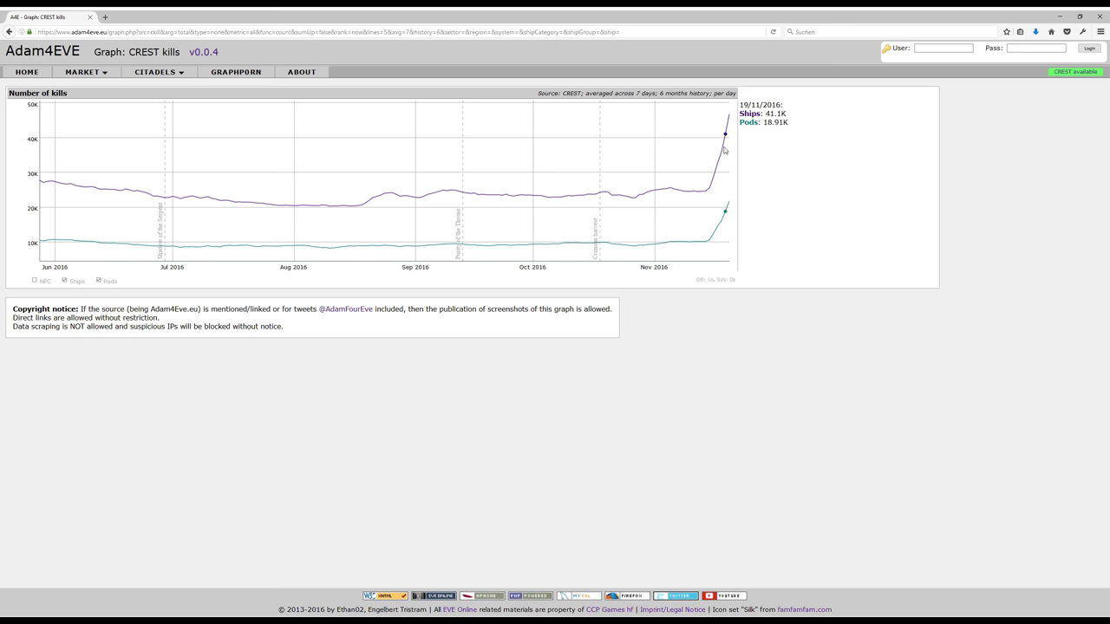
Generate a new graph of CREST gate jumps grouped by security sector, showing daily values over 3 months
click(242, 73)
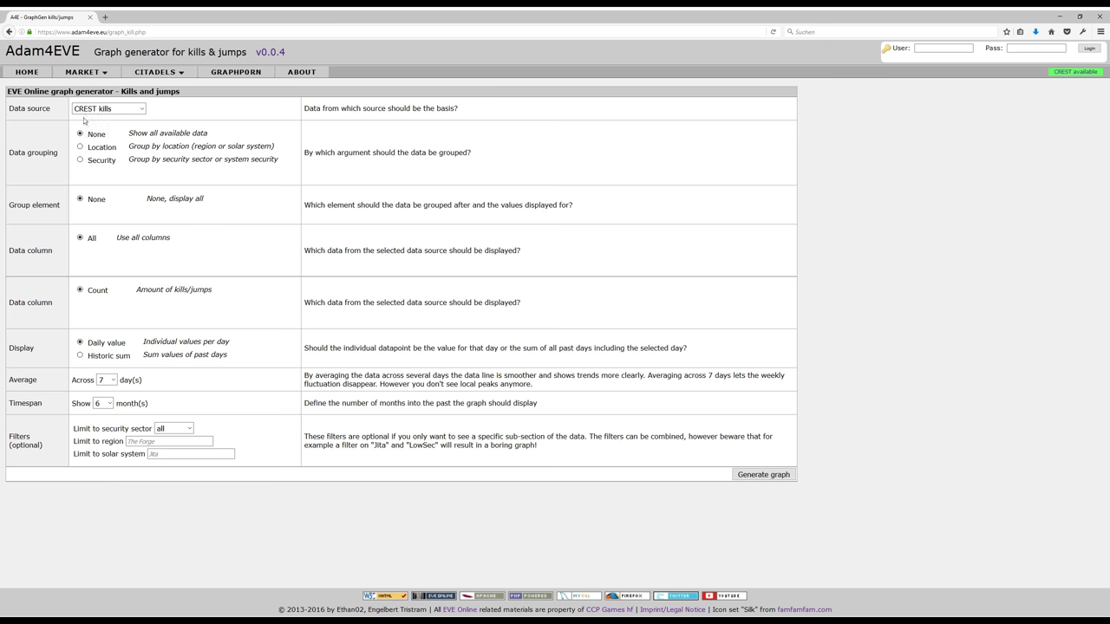
key(Down)
click(81, 160)
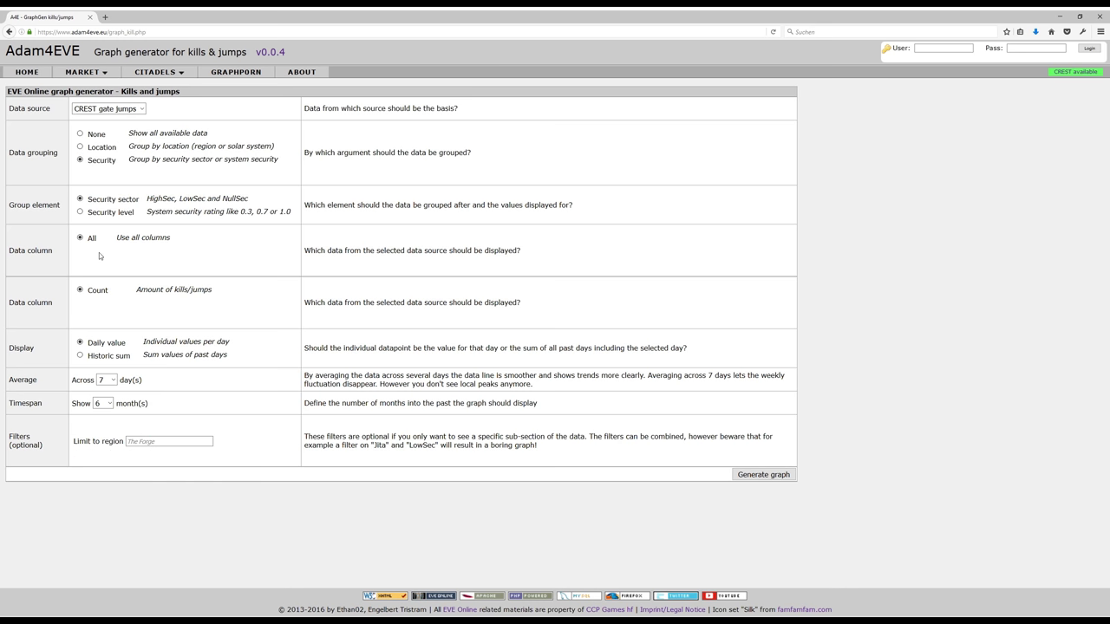
click(100, 382)
key(Tab)
key(3)
drag(139, 205, 86, 199)
drag(126, 344, 96, 346)
click(751, 476)
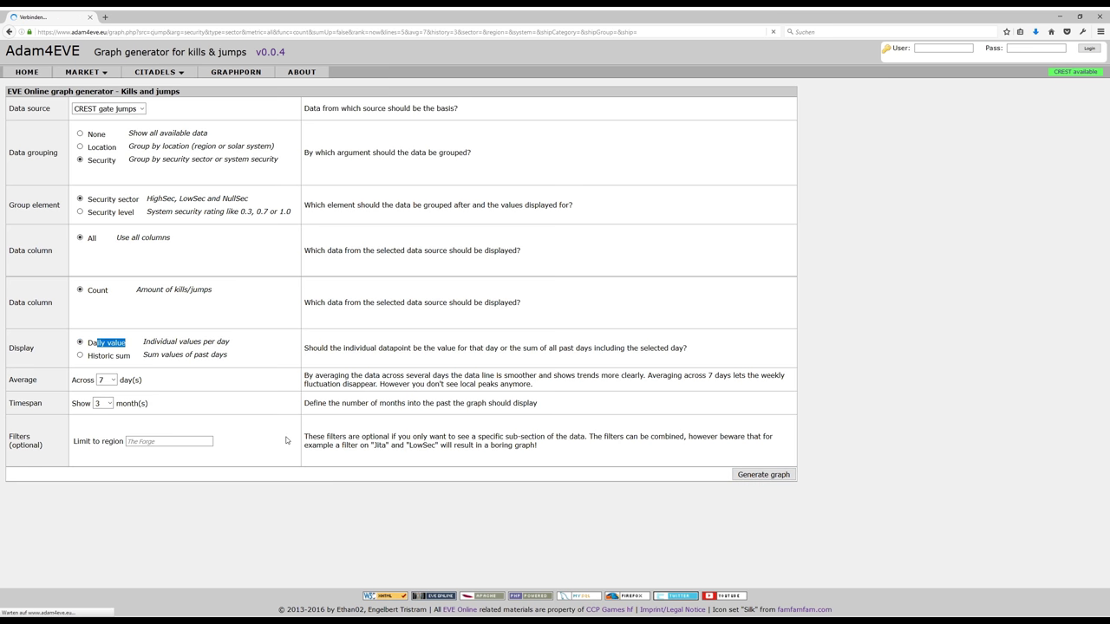
mouse_move(714, 152)
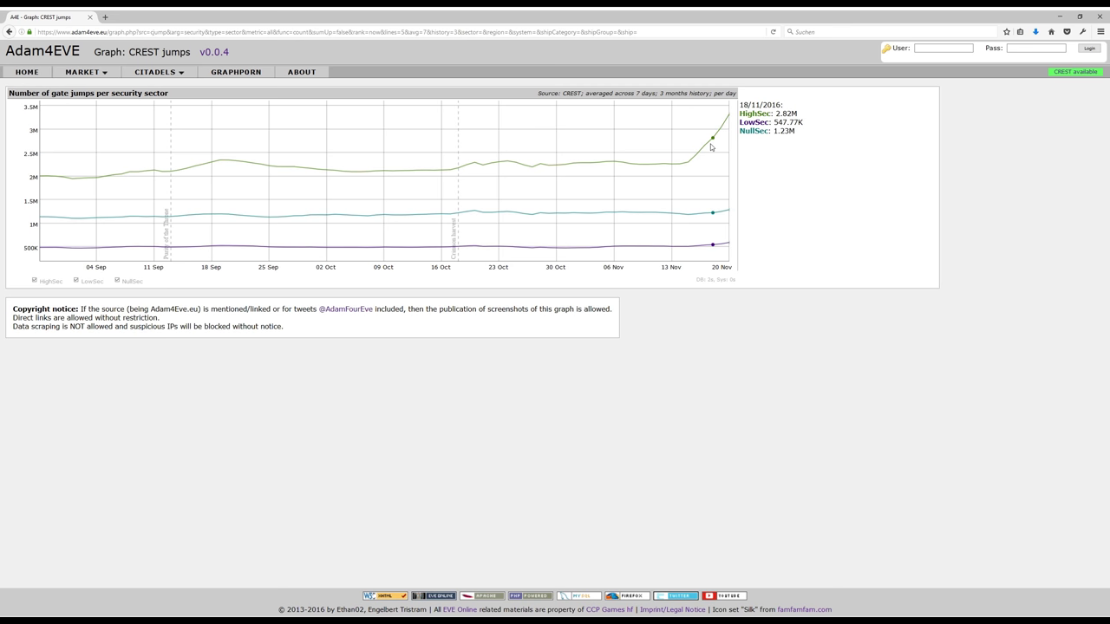
Set up a new graph from zKillboard kills, grouped by Ship with Group as the group element
click(257, 78)
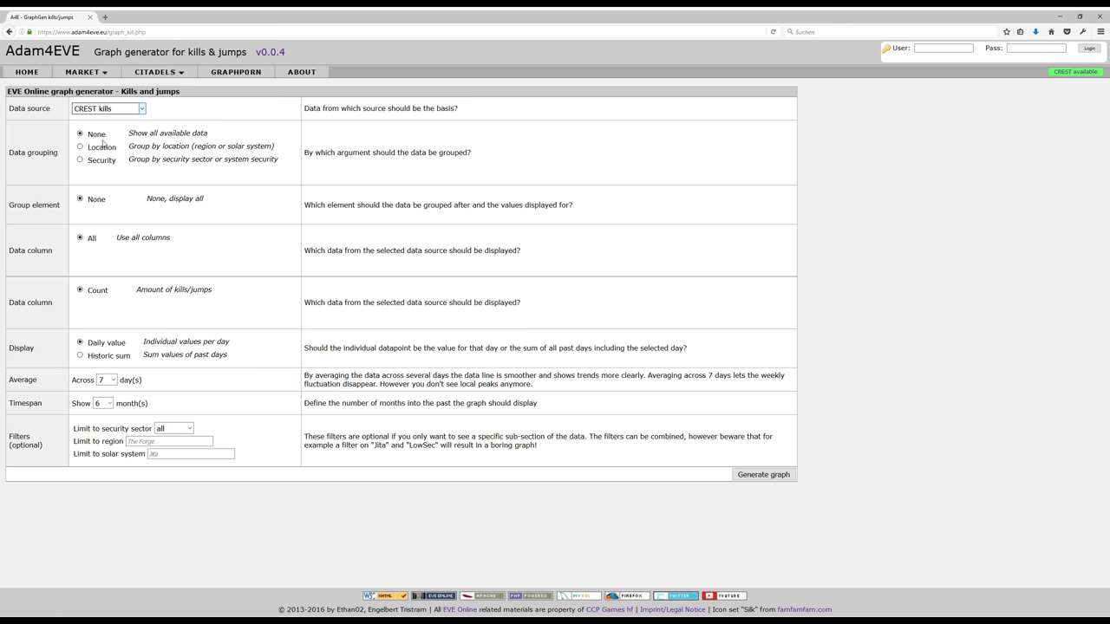
key(Down)
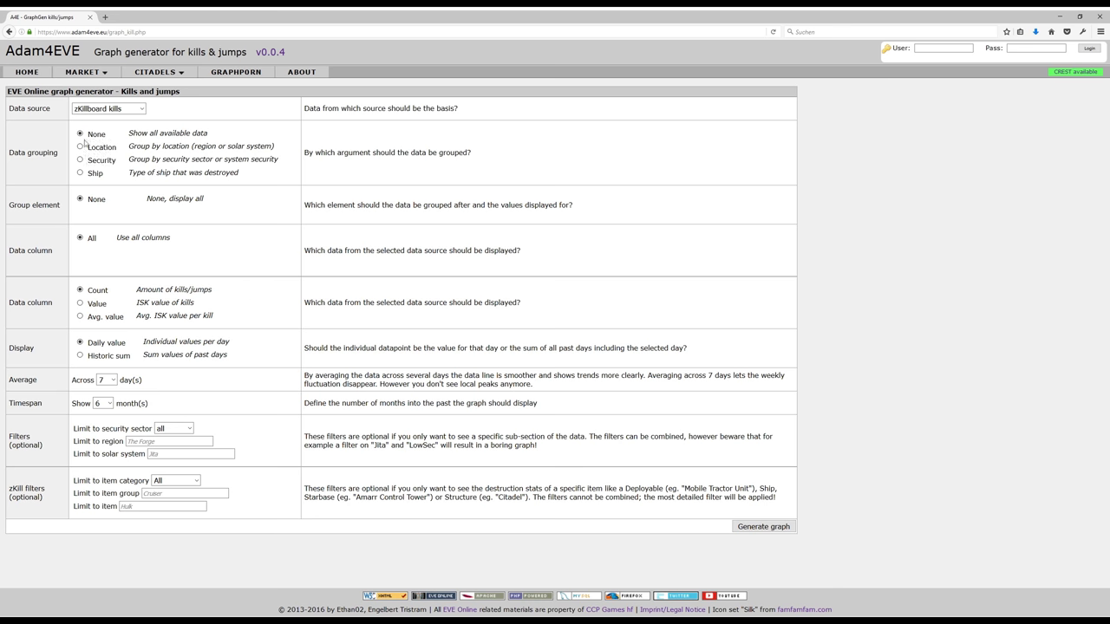
click(88, 175)
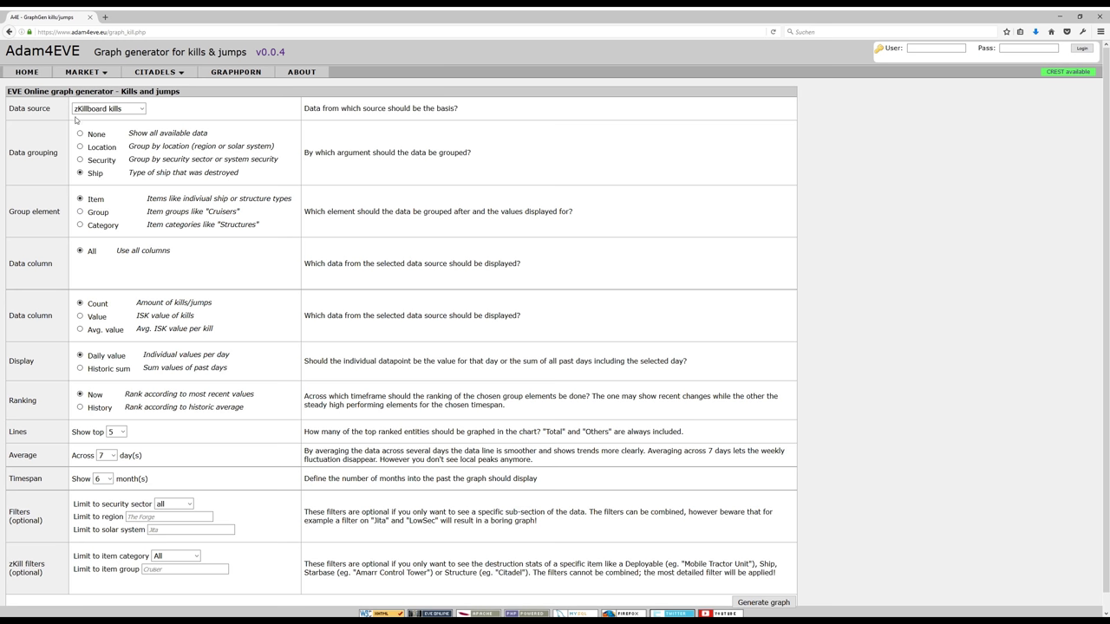
drag(255, 175, 129, 179)
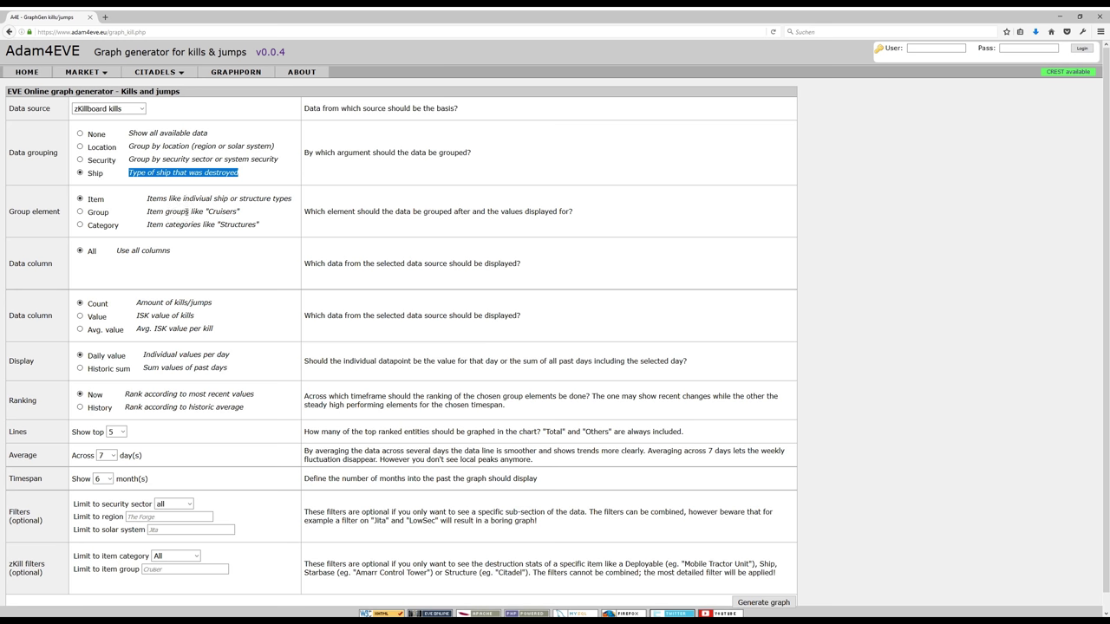
drag(260, 176, 124, 177)
click(196, 201)
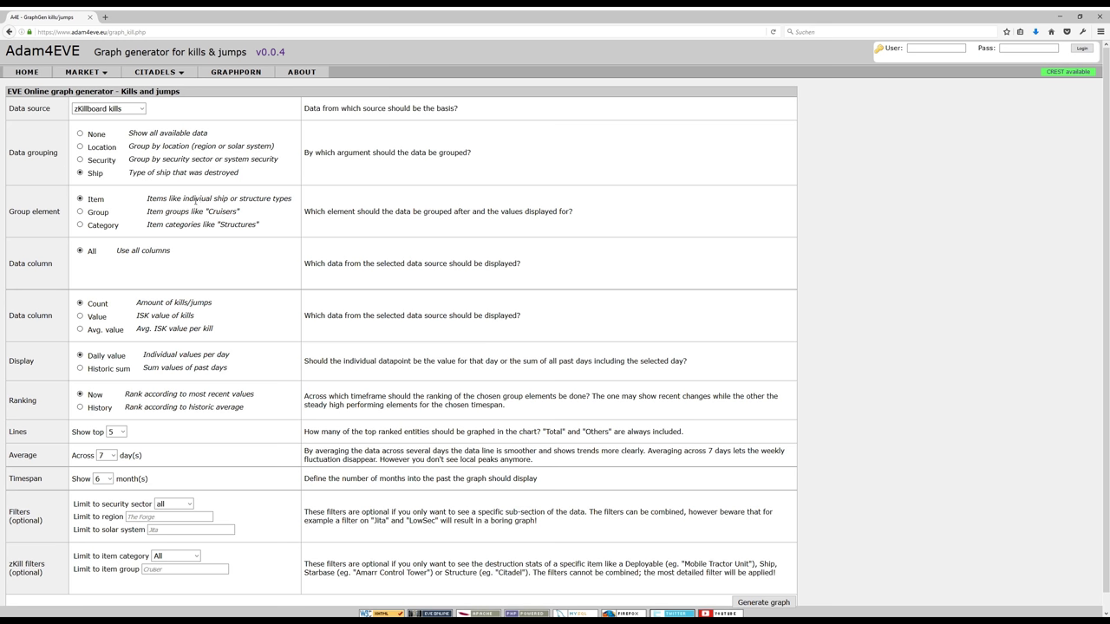
drag(196, 200, 222, 200)
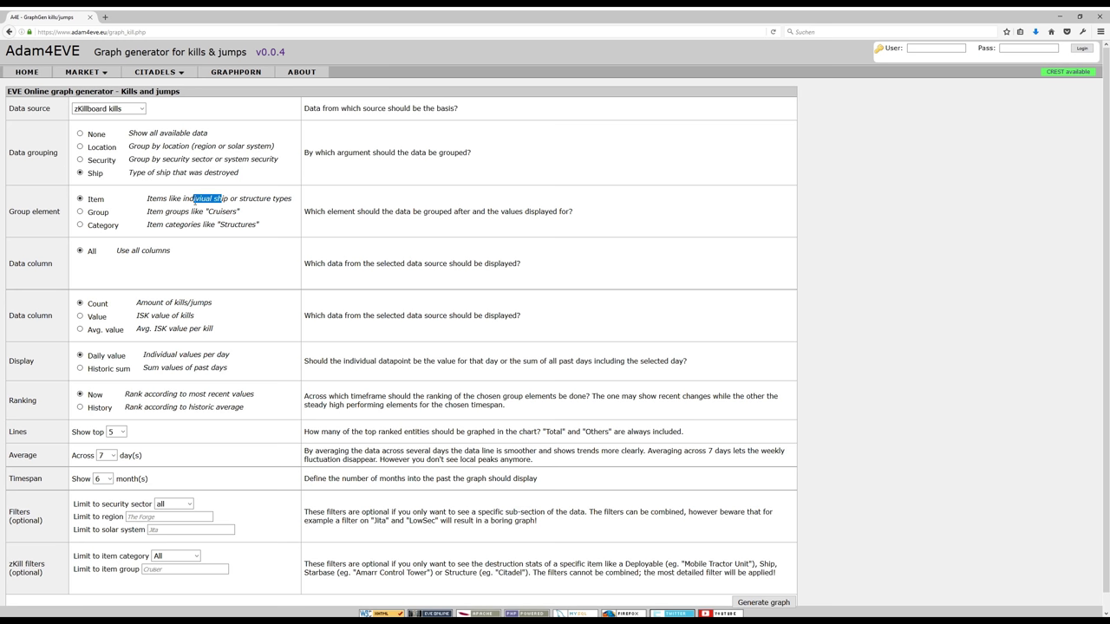
click(80, 212)
Examine the Count, Value and Avg. value options for the data column
scroll(139, 260, down, 1)
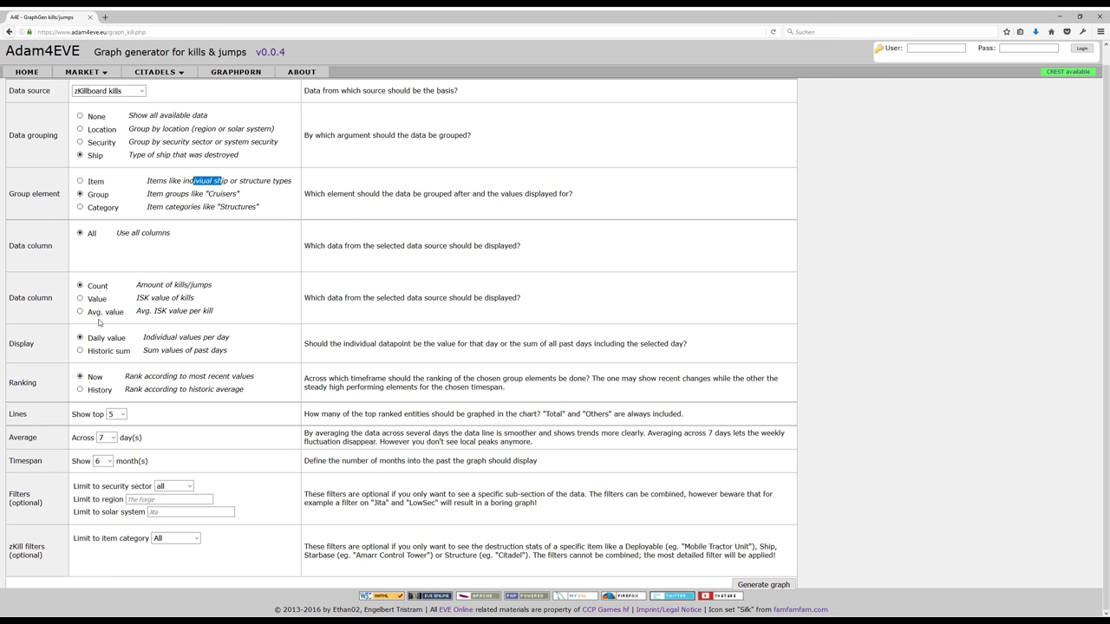
drag(191, 285, 135, 287)
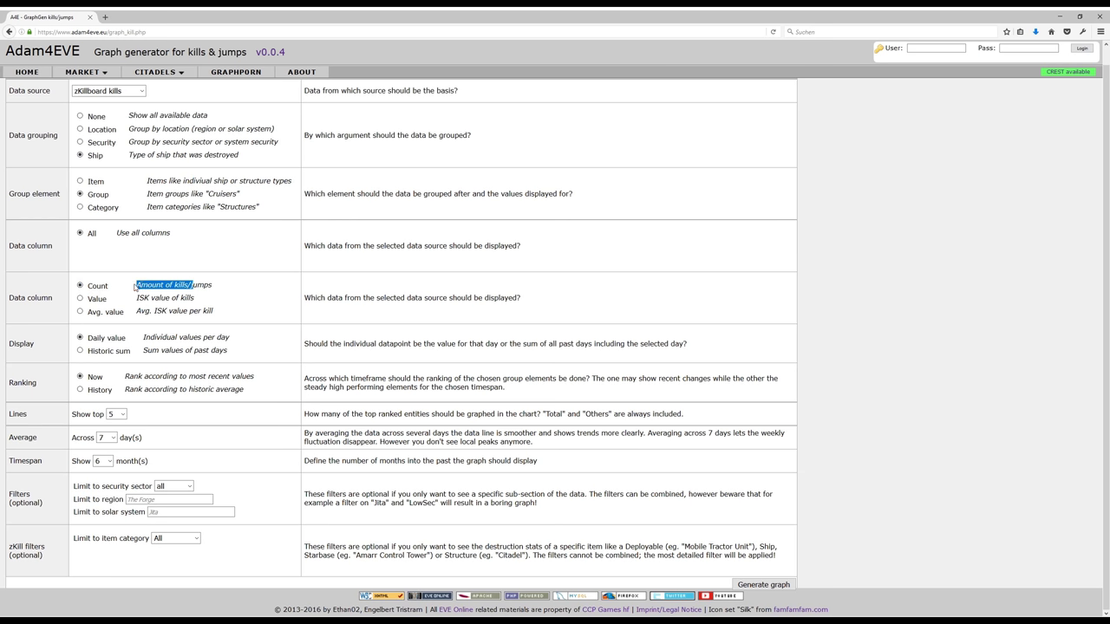
click(138, 287)
double_click(143, 298)
drag(144, 310, 187, 310)
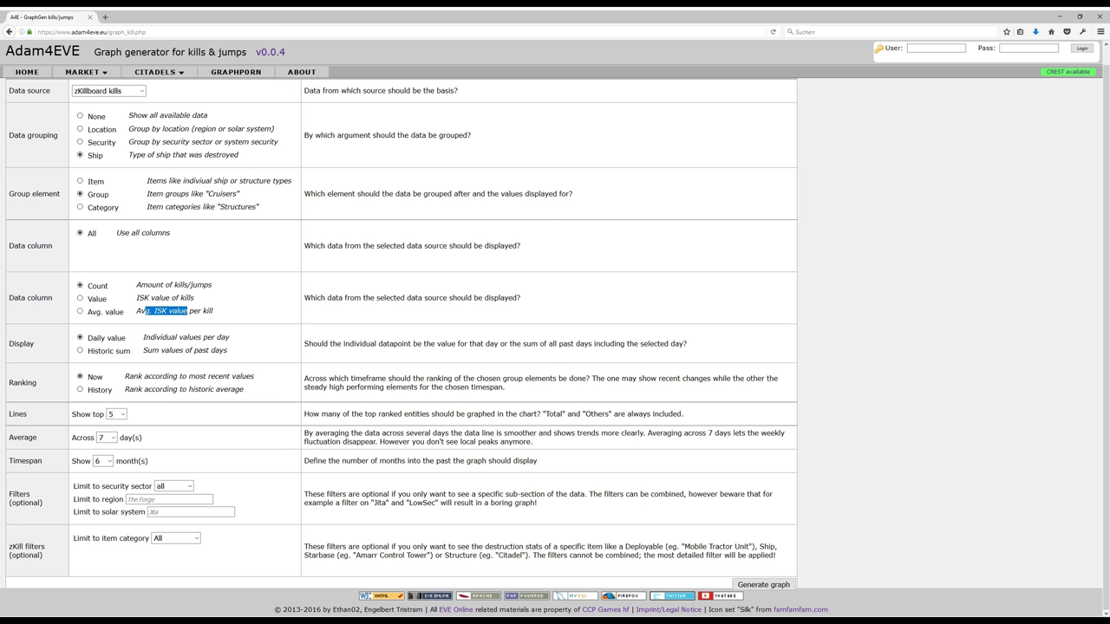
click(195, 307)
Generate the zKillboard ship-group graph over 3 months, limited to region The Forge and item category Ship
click(108, 482)
click(176, 487)
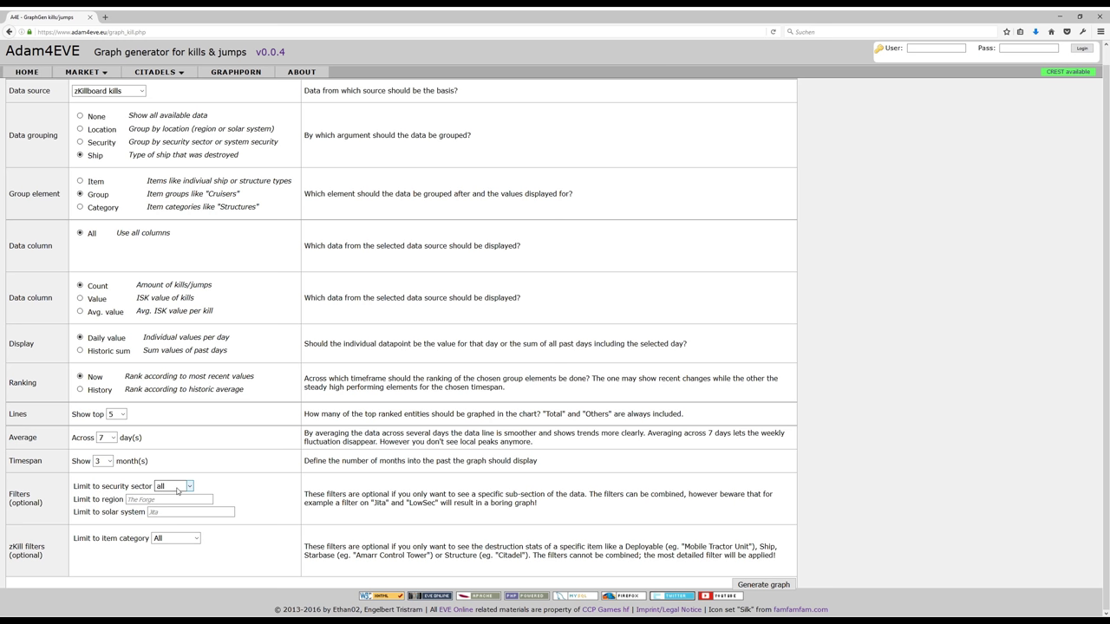
click(175, 500)
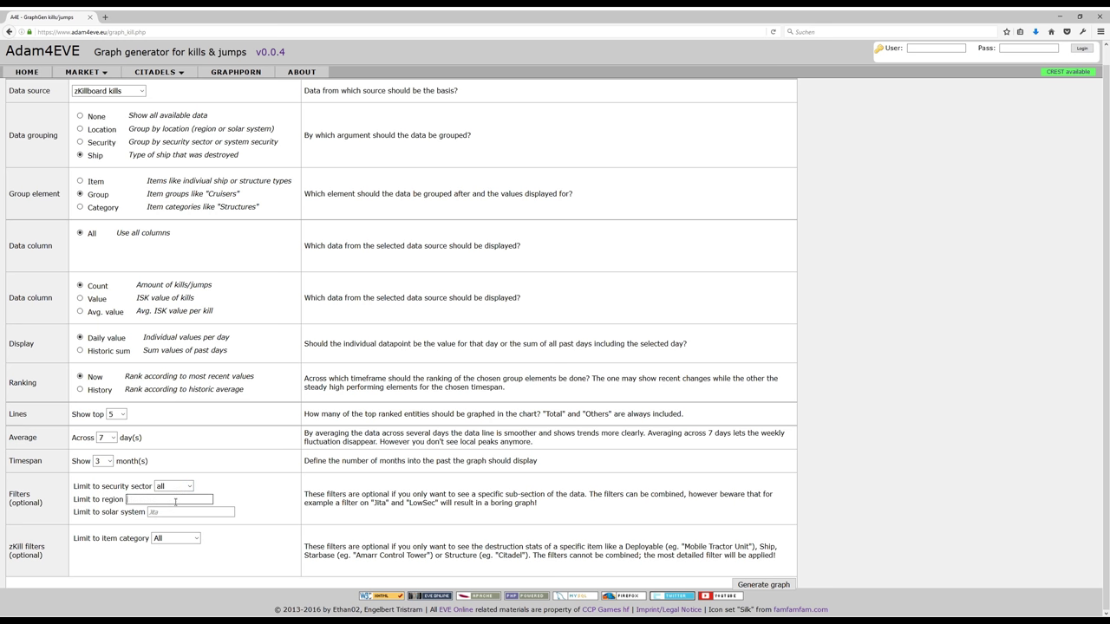
text(Forge)
click(157, 513)
click(166, 539)
key(Down)
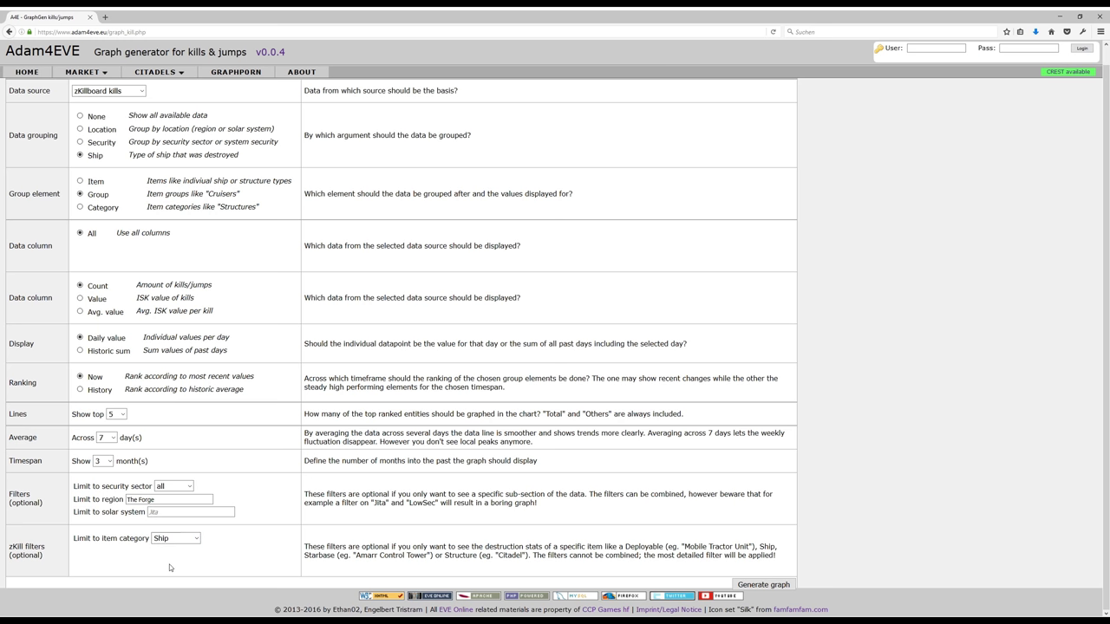
click(791, 586)
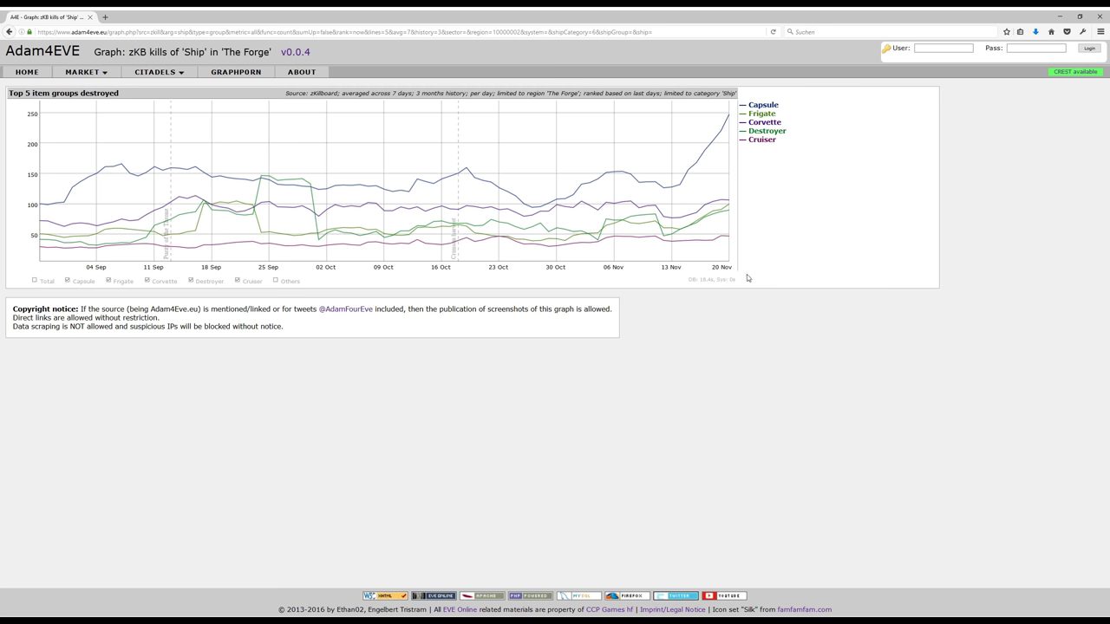
Hide the Capsule line in the graph and show the Total and Others lines
double_click(705, 279)
click(651, 284)
click(70, 282)
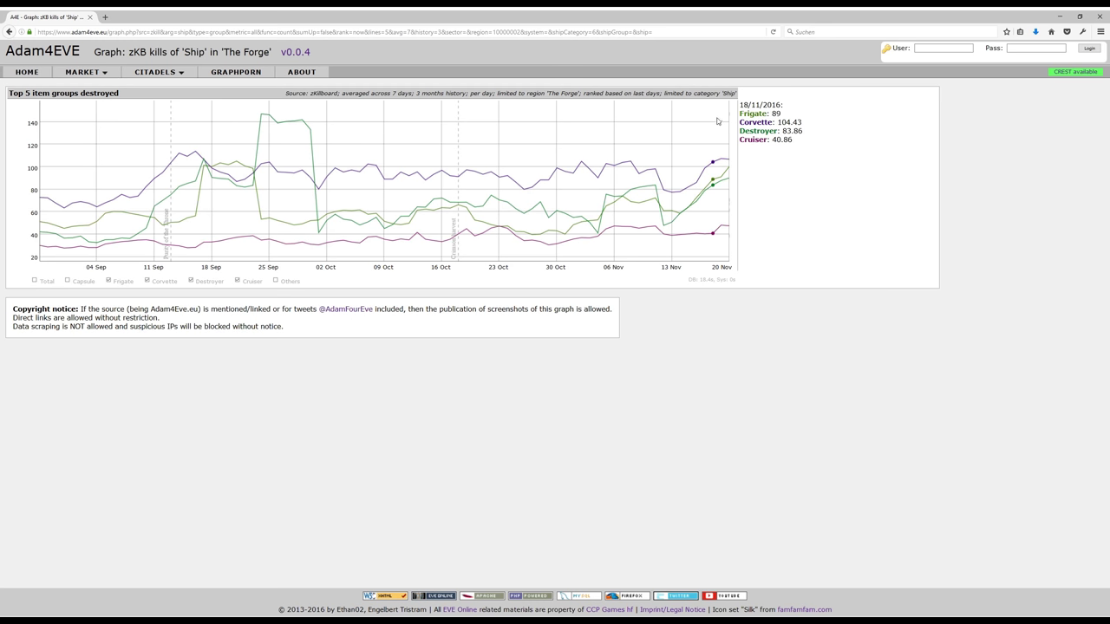
drag(548, 93, 579, 93)
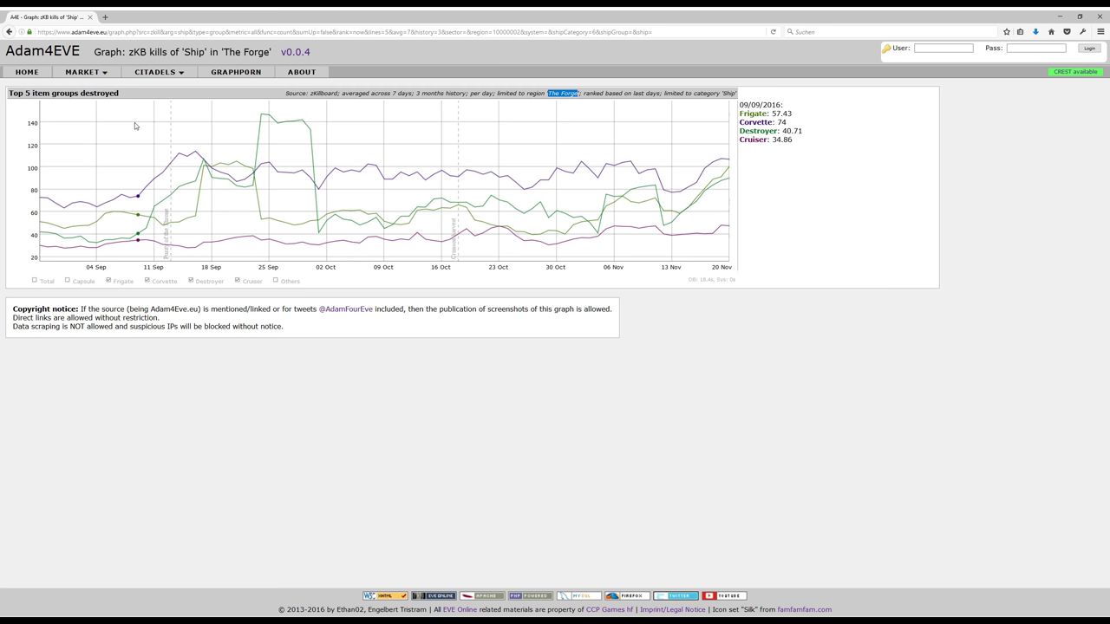
click(35, 280)
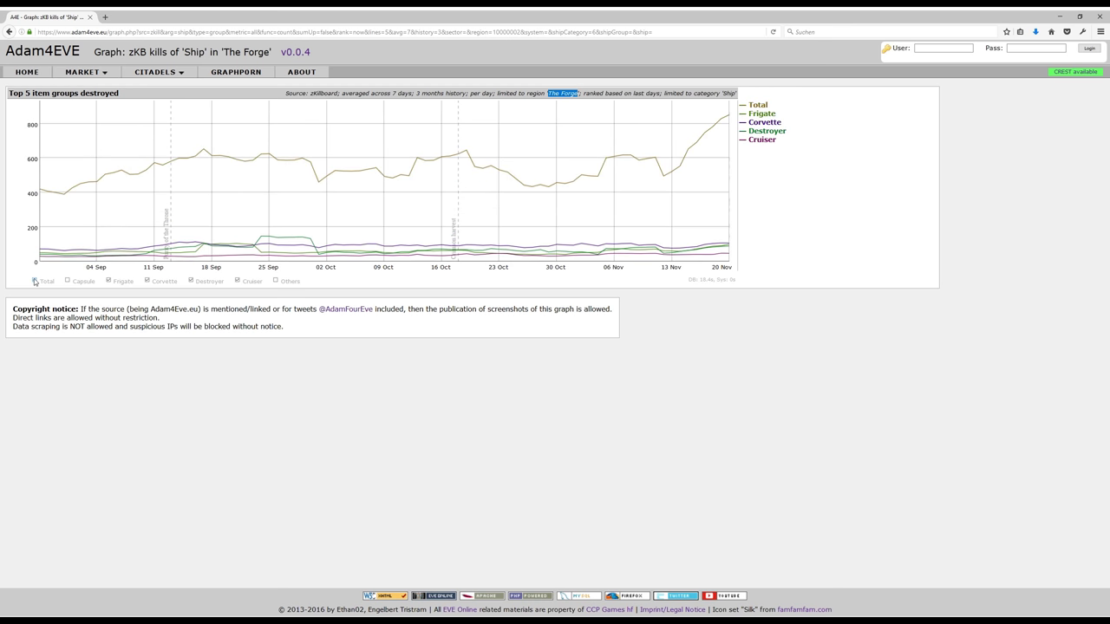
click(276, 281)
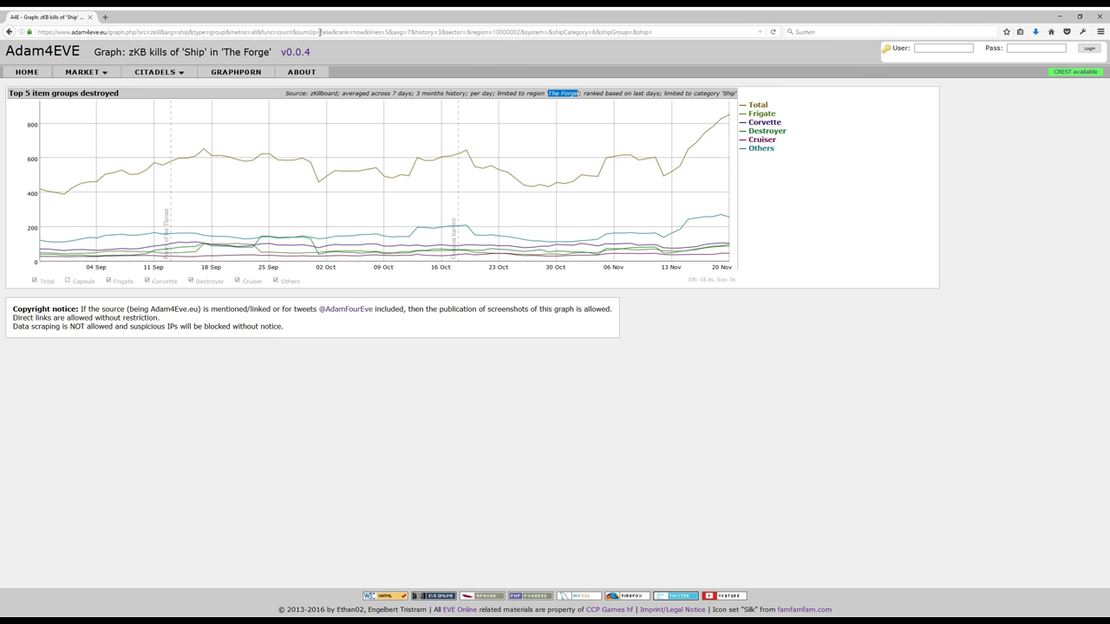
Change the func parameter in the graph's URL to value and reload the graph for The Forge
click(322, 33)
click(323, 33)
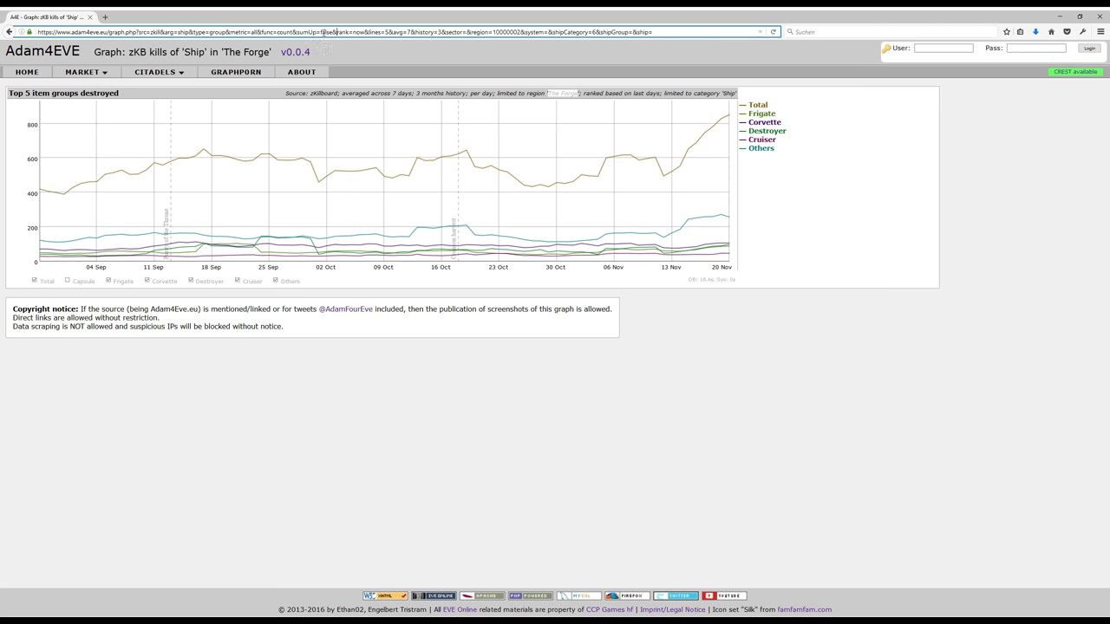
drag(276, 32, 293, 32)
text(valu)
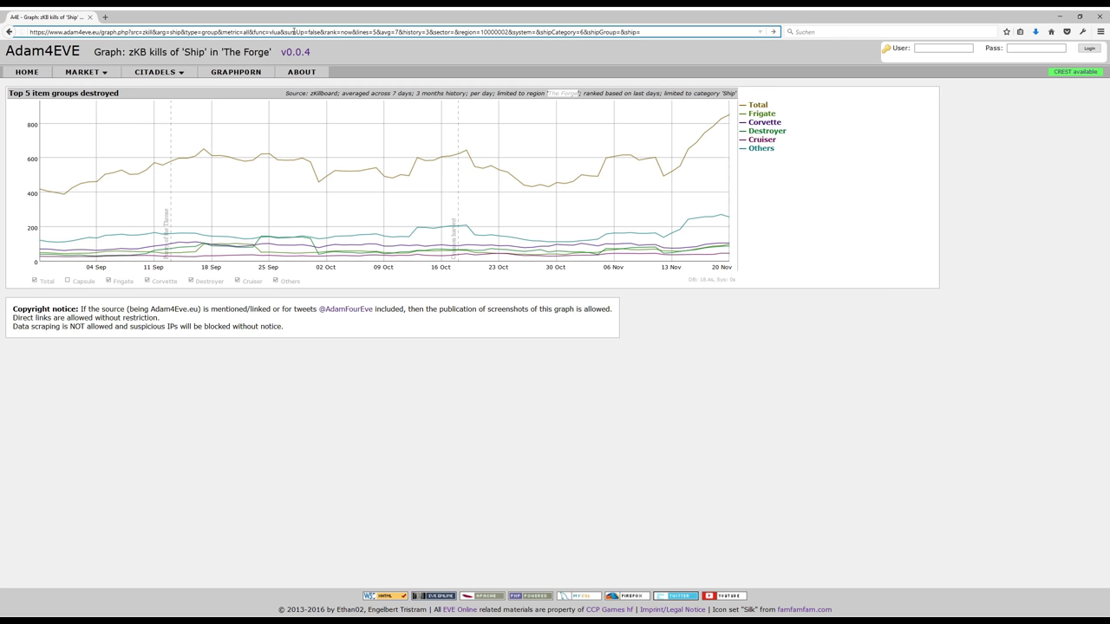
text(e)
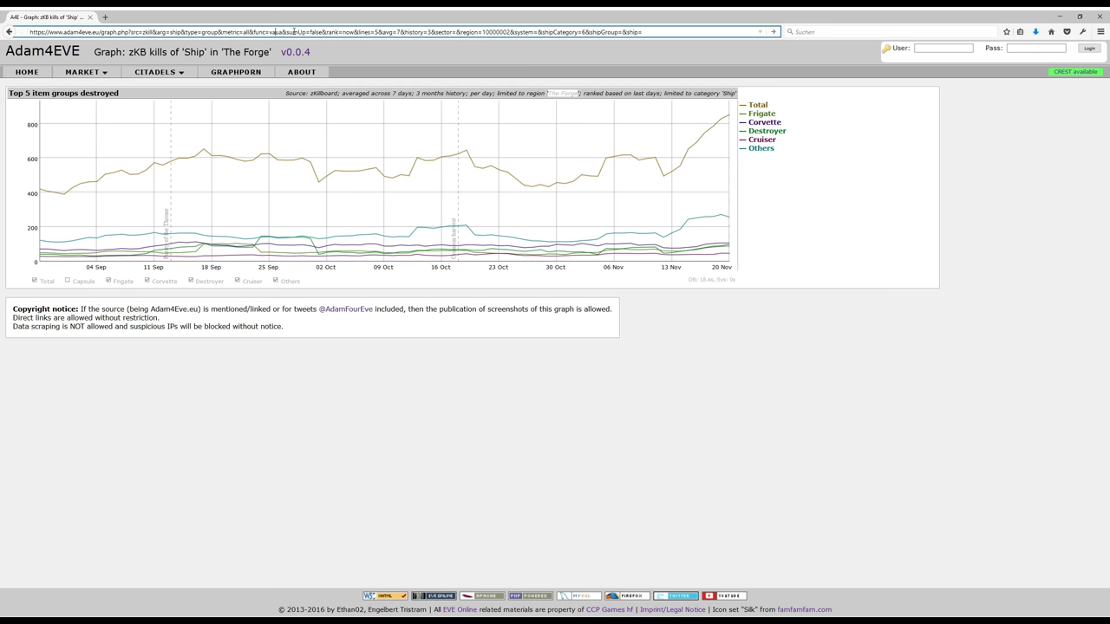
text(l)
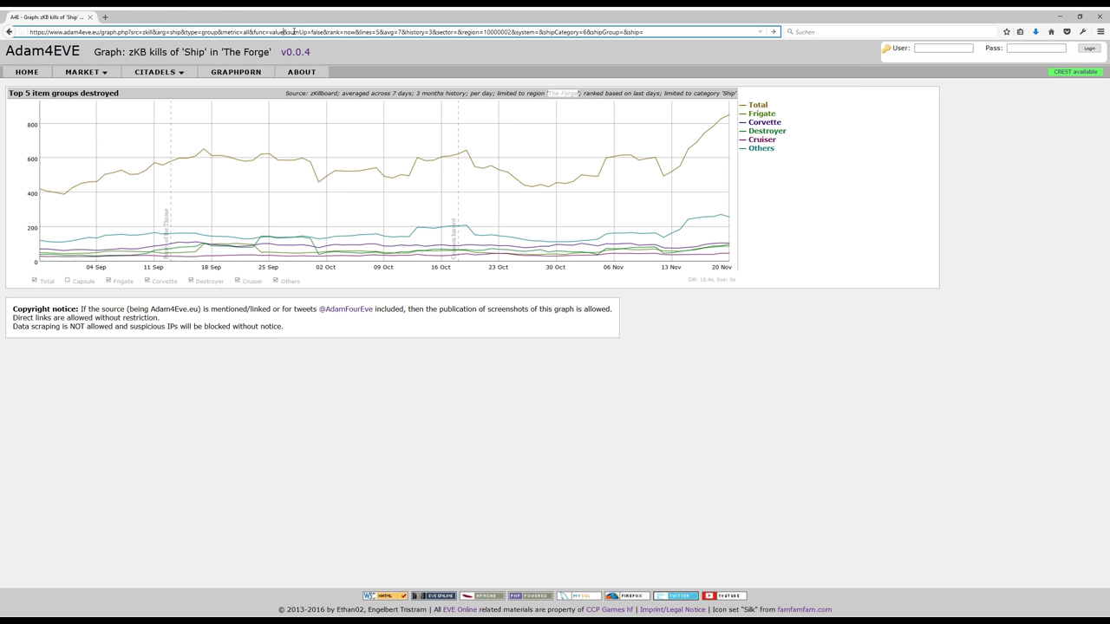
key(Return)
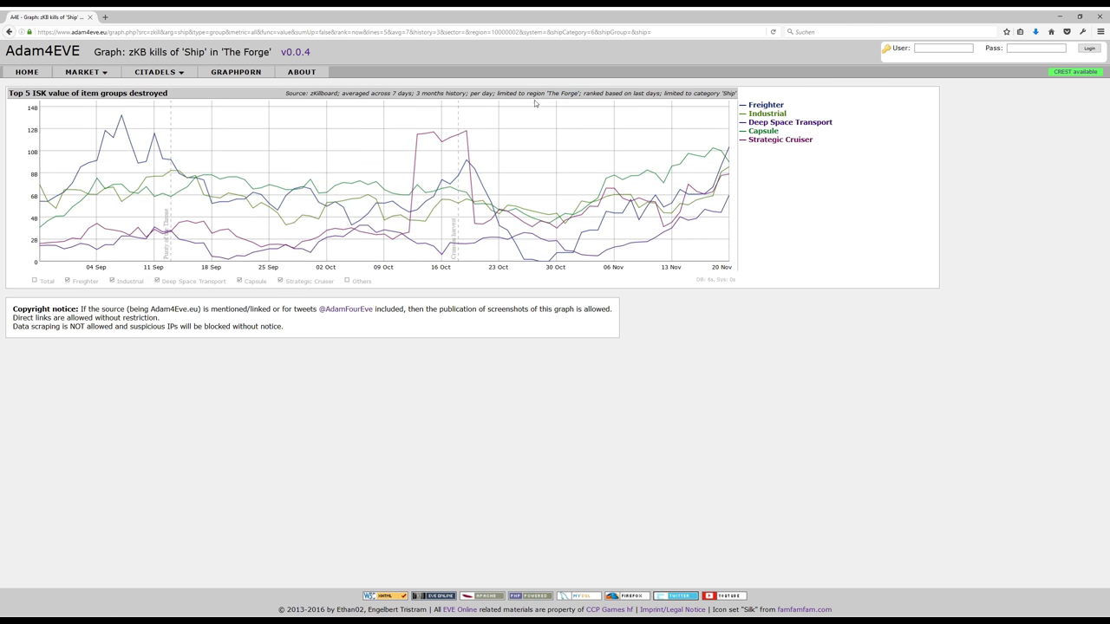
drag(556, 92, 577, 93)
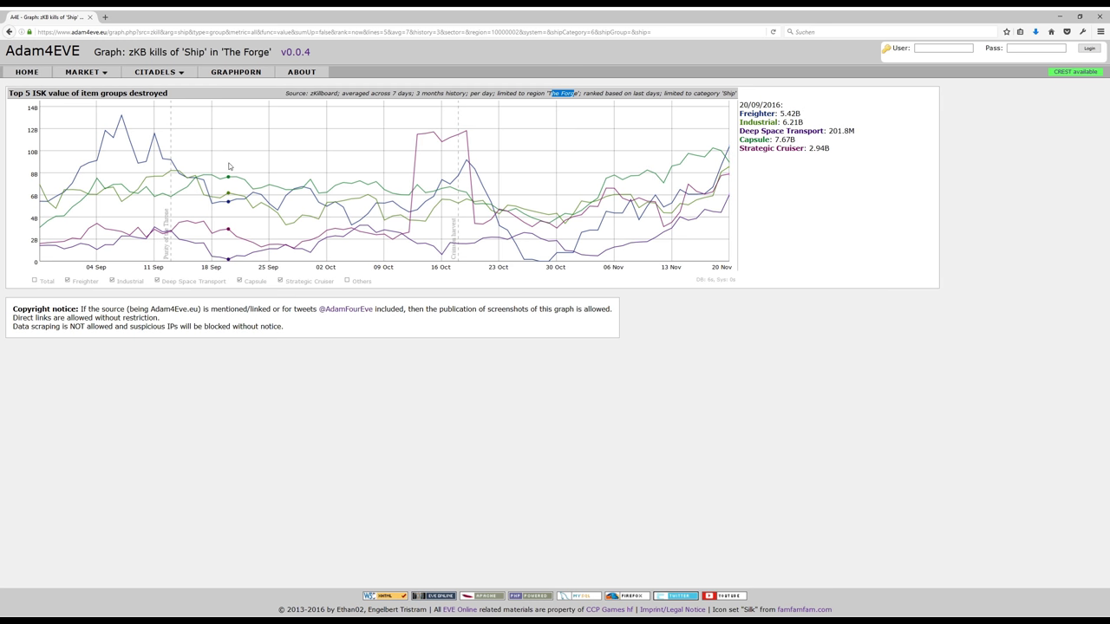
Set up a new graph from zKillboard kills, grouped by security sector with Pods as the data column
click(231, 72)
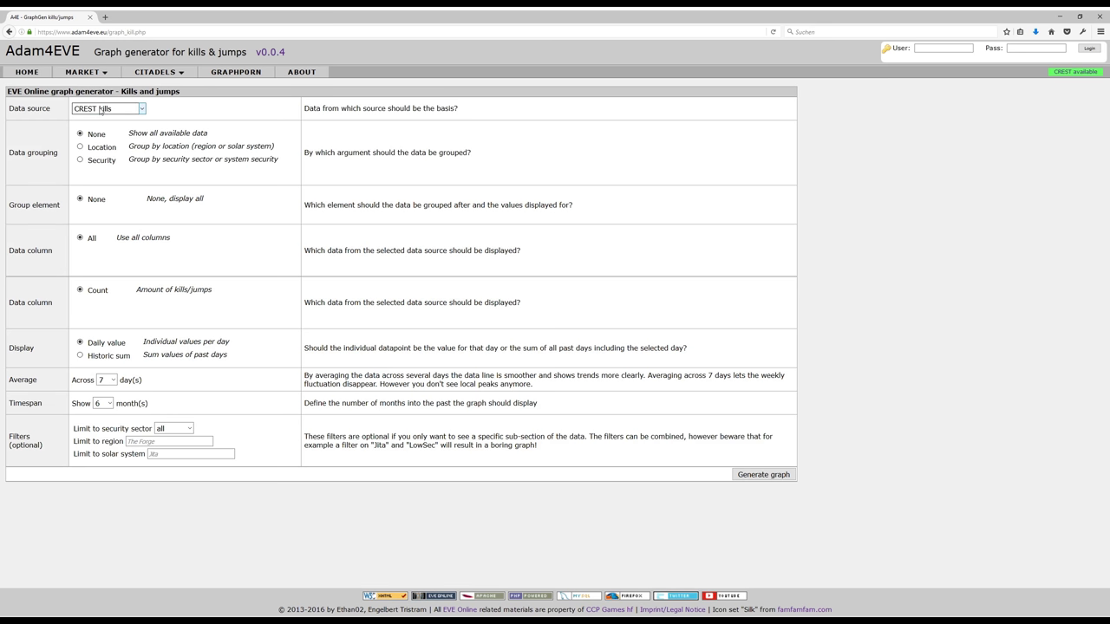
click(101, 110)
click(108, 149)
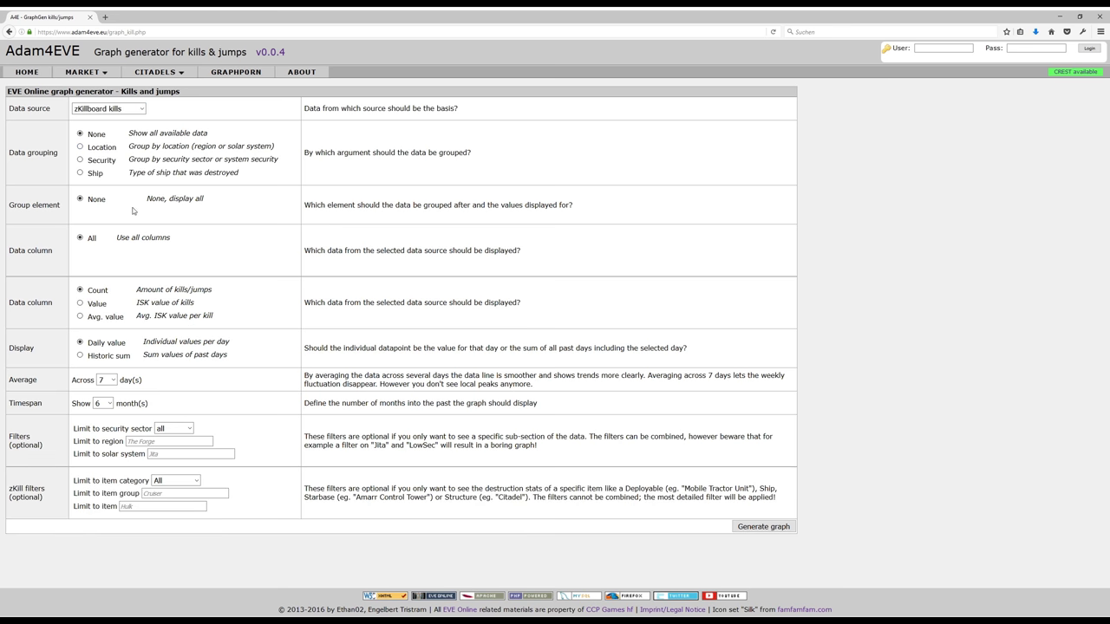
click(80, 173)
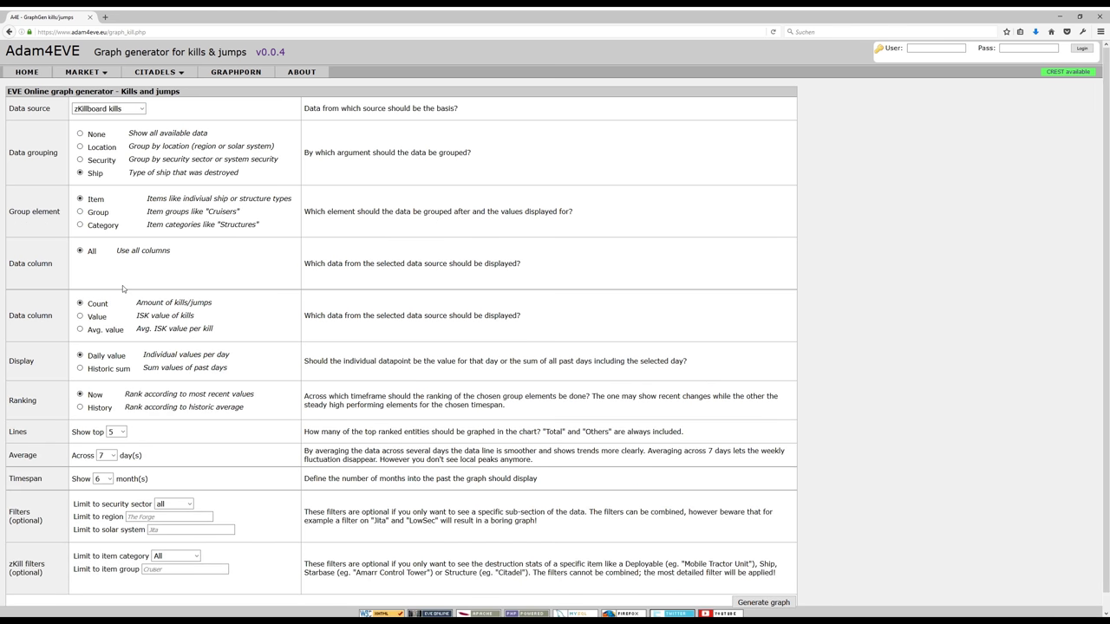
click(81, 160)
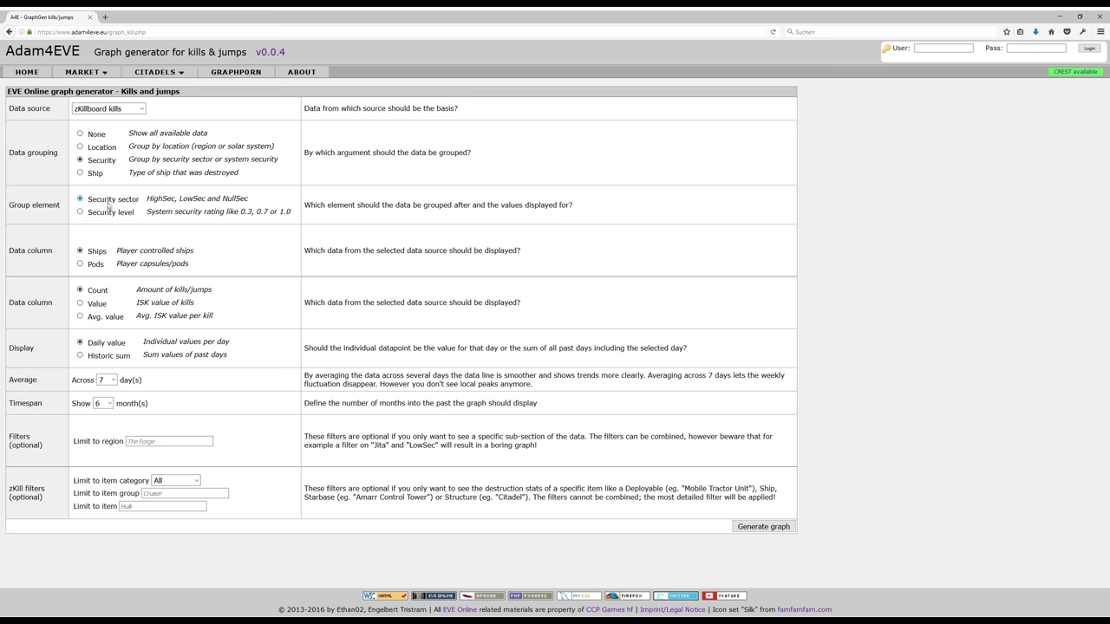
click(81, 263)
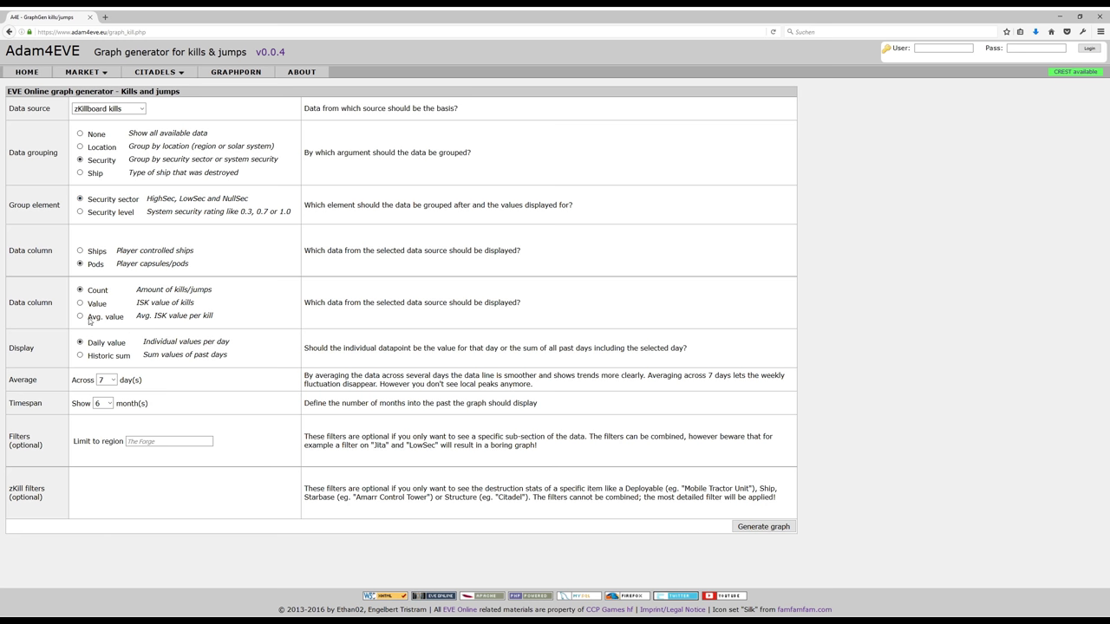
Choose Avg. value as the data column and generate the pod kills graph over 3 months
click(81, 317)
scroll(104, 403, up, 3)
drag(118, 317, 208, 315)
click(207, 315)
click(780, 527)
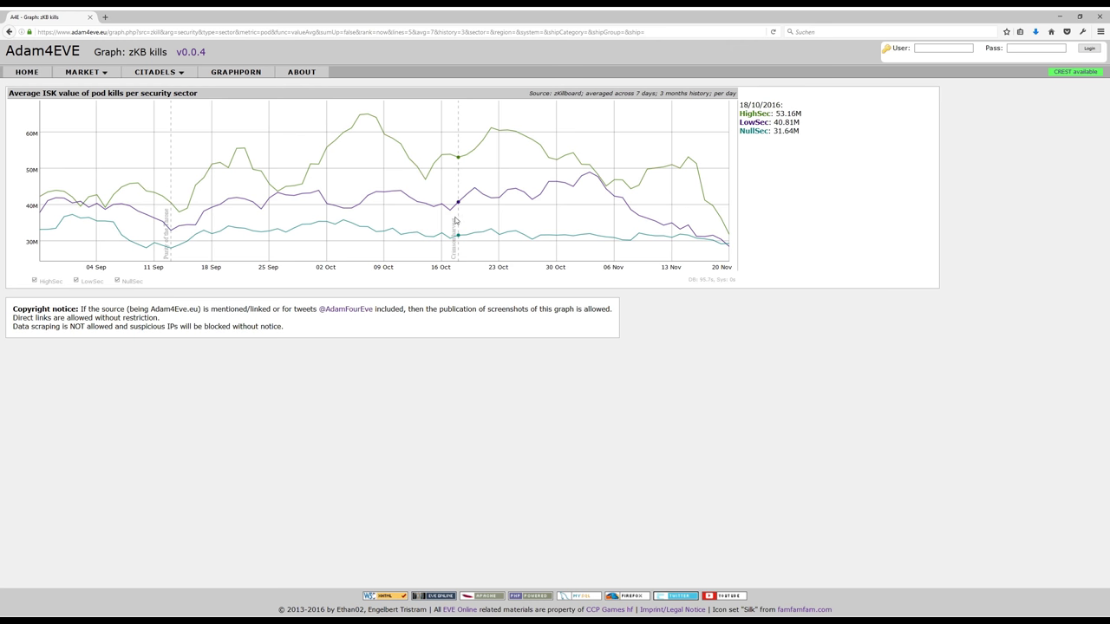
drag(694, 279, 717, 279)
click(383, 293)
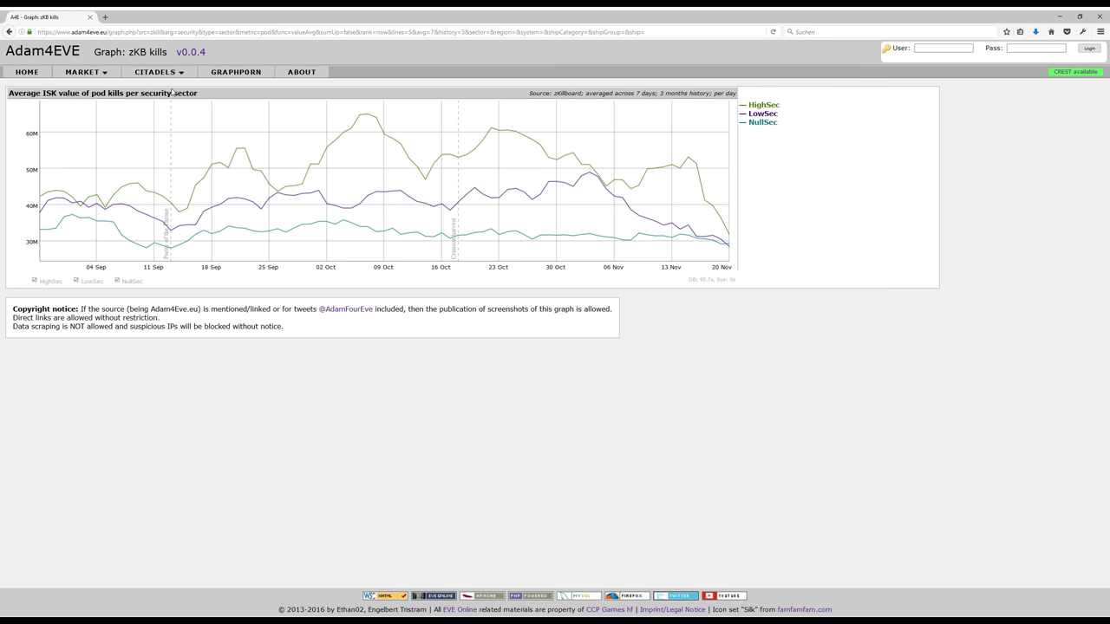
Open a fresh graph generator form for kills and jumps
click(248, 73)
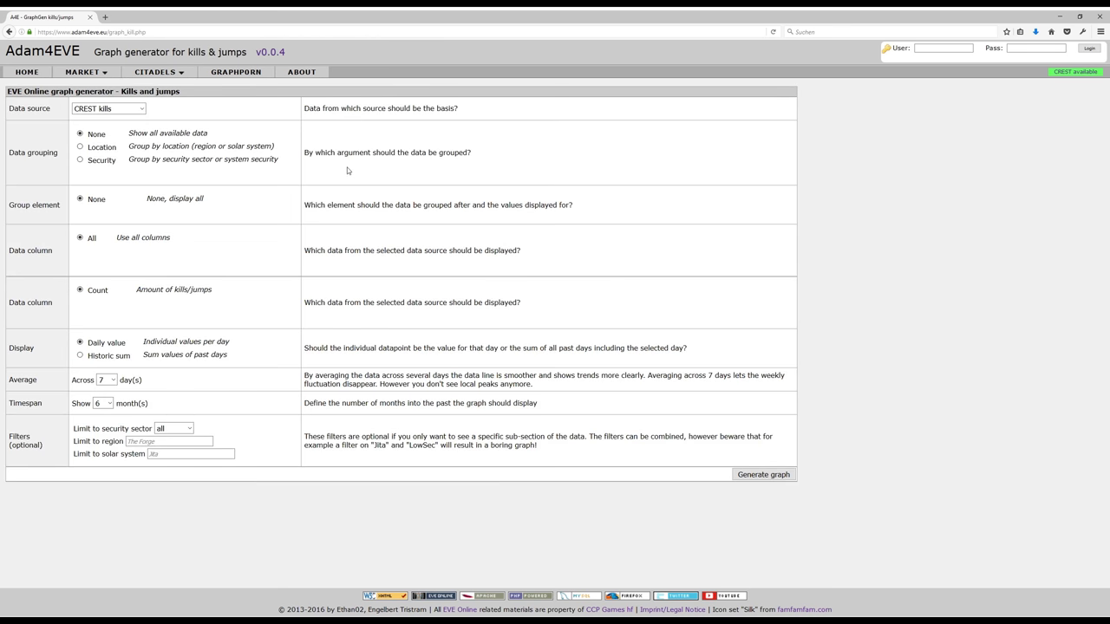